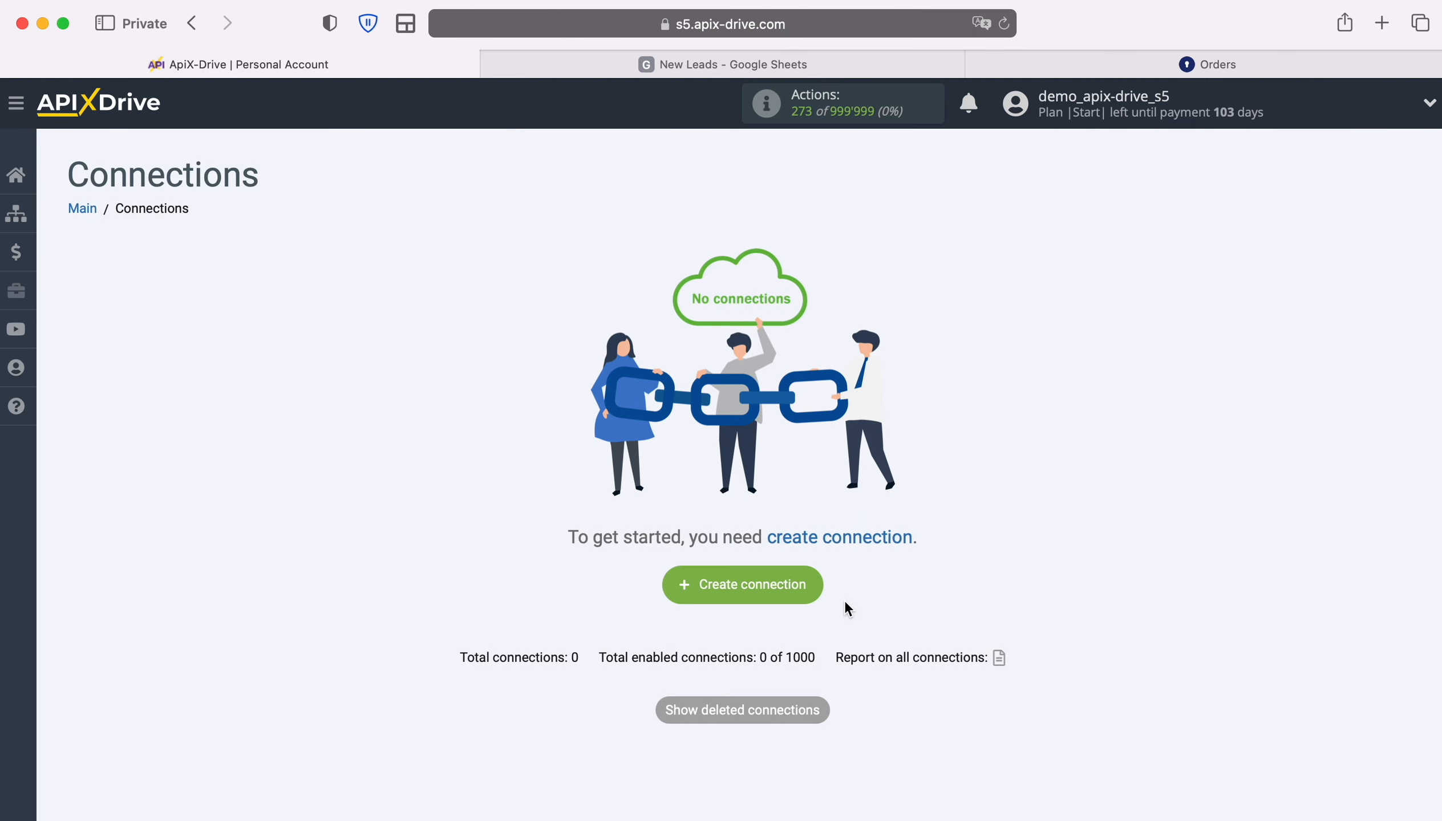
Create a new connection and choose Google Sheets as the data source system.
{"action": "left_click", "coordinate": [818, 582]}
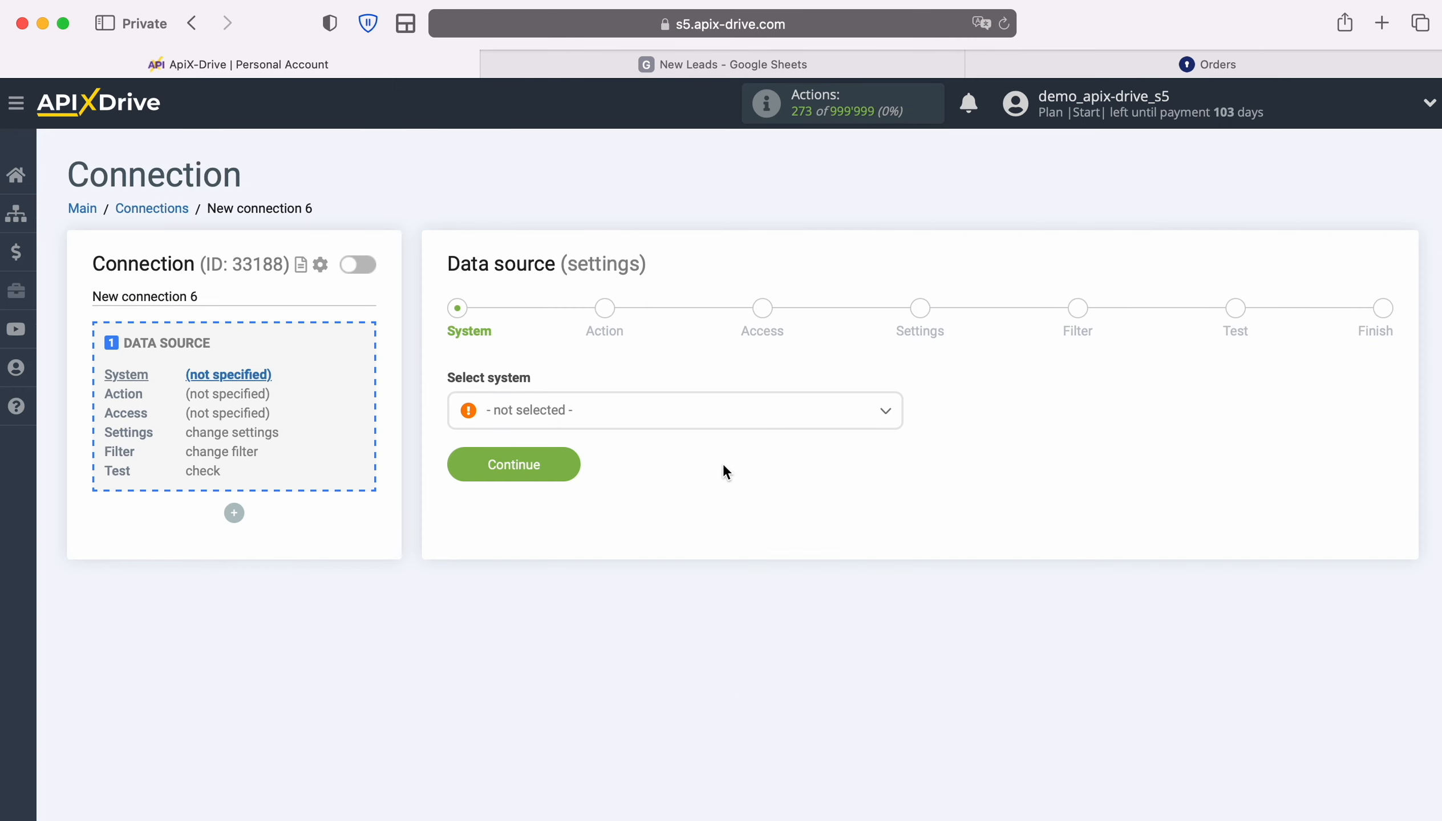
{"action": "left_click", "coordinate": [706, 422]}
{"action": "scroll", "coordinate": [765, 615], "scroll_direction": "down", "scroll_amount": 10}
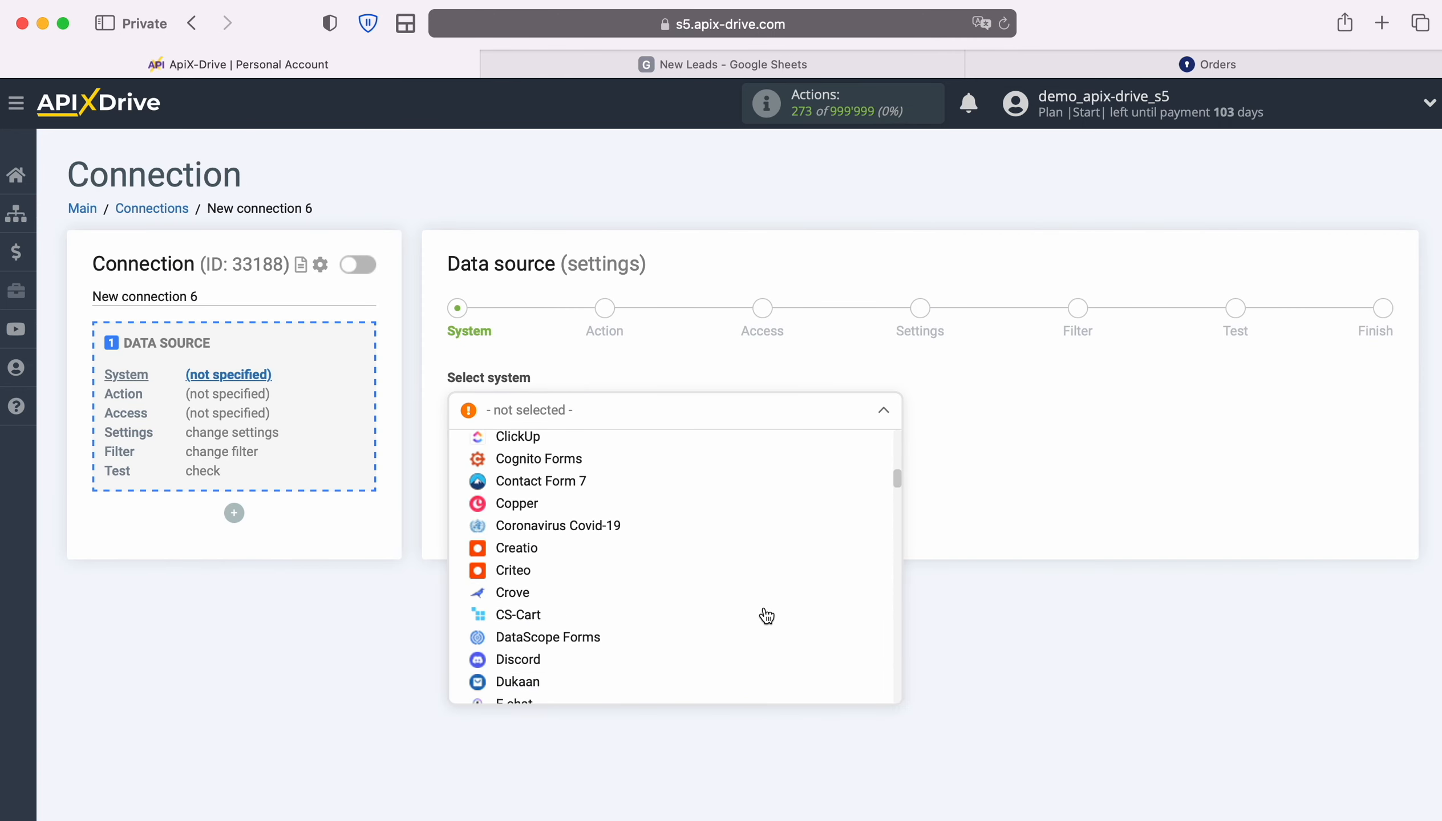
{"action": "scroll", "coordinate": [763, 616], "scroll_direction": "down", "scroll_amount": 10}
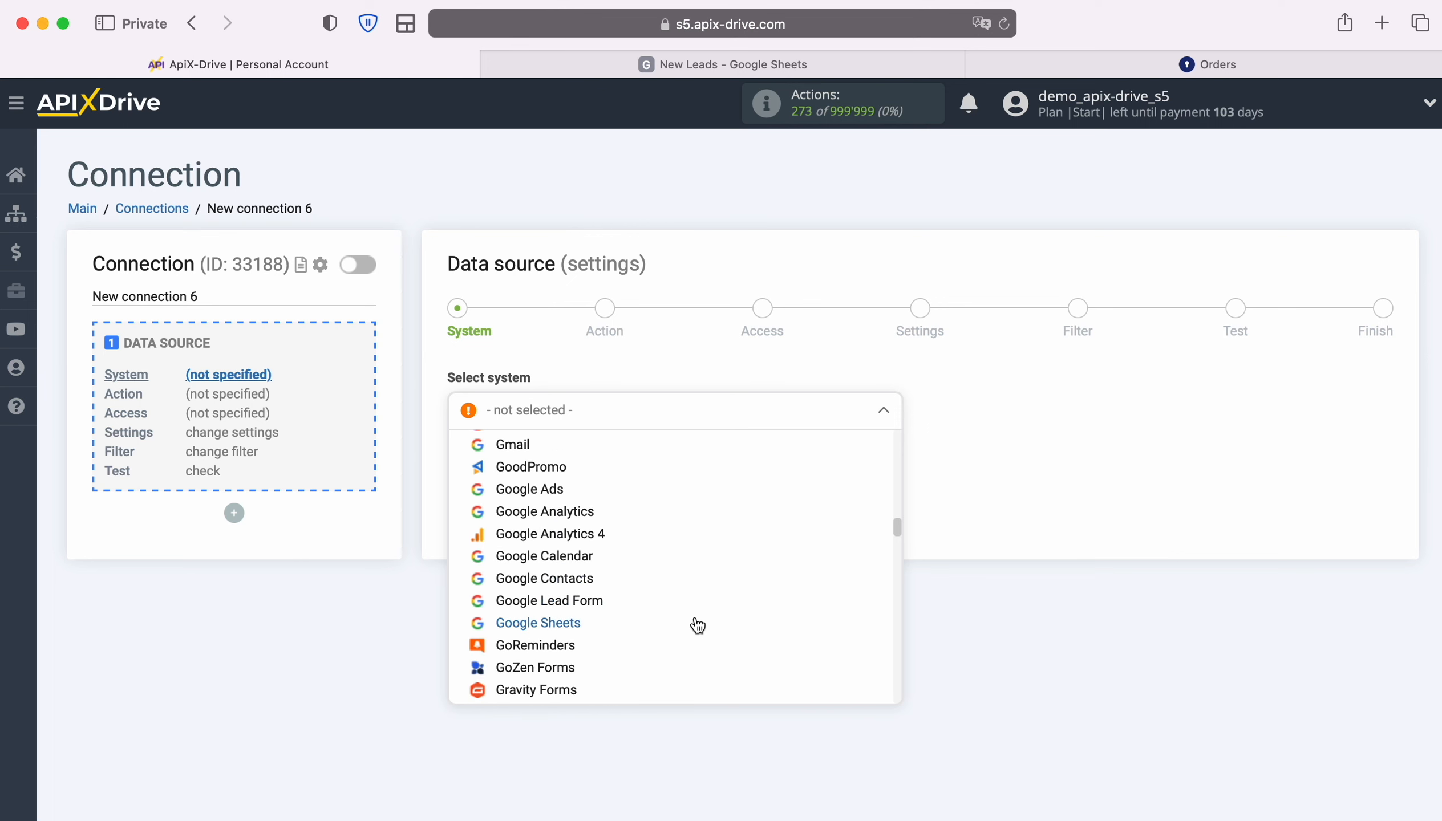
{"action": "left_click", "coordinate": [567, 622]}
{"action": "left_click", "coordinate": [570, 463]}
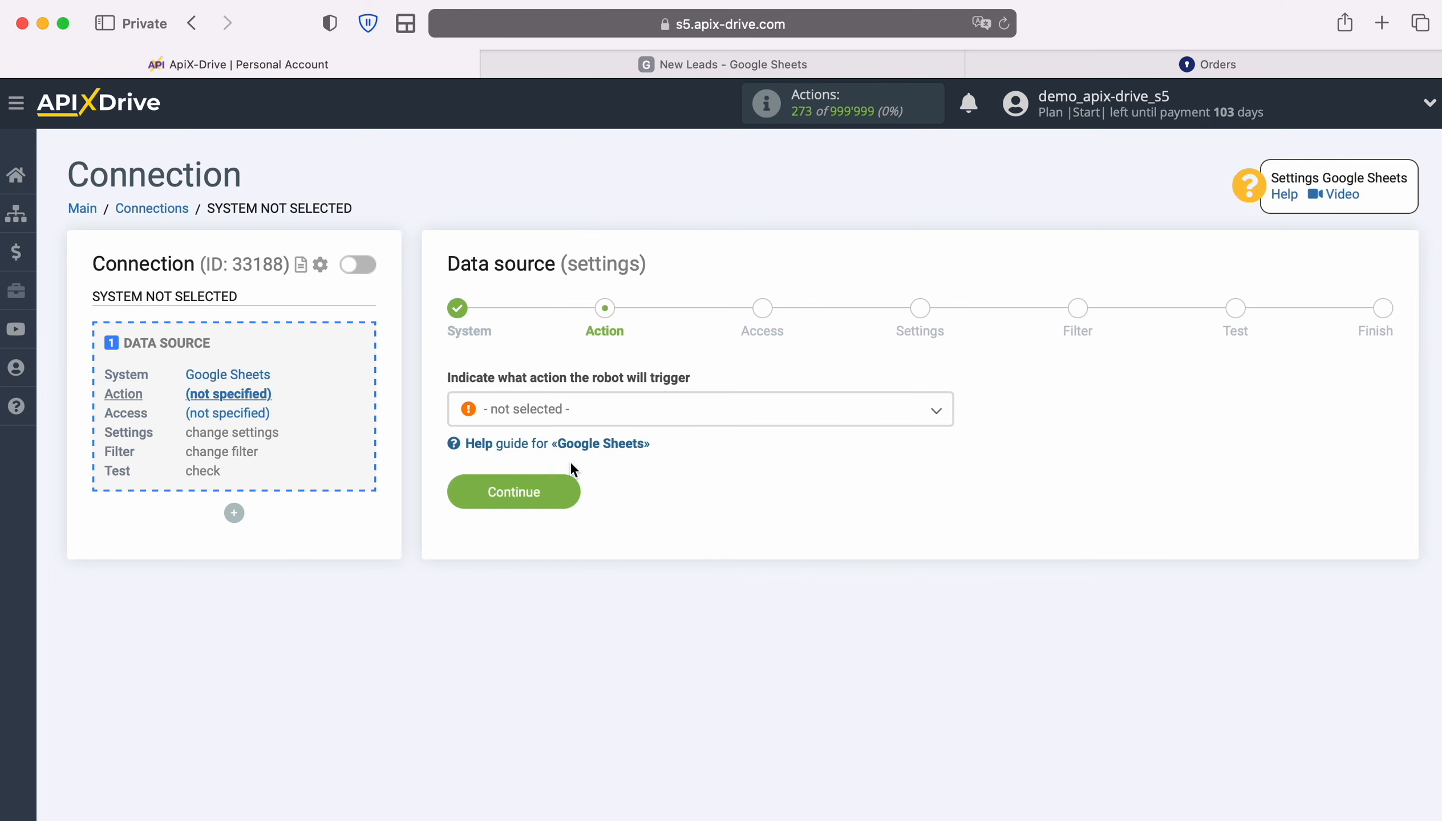
Set the data source action to Get ROWS (new) and continue to the access stage.
{"action": "left_click", "coordinate": [700, 415]}
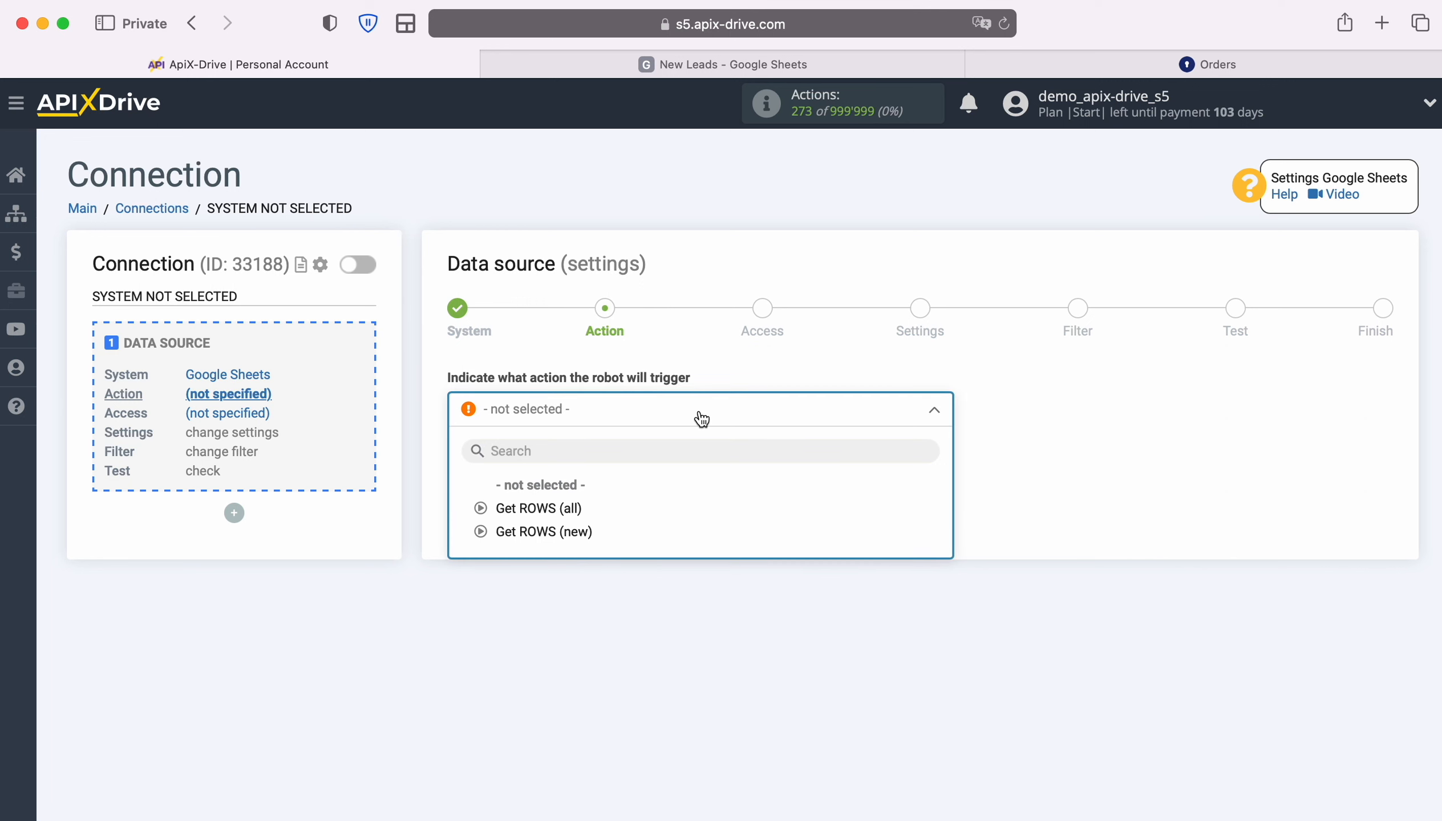
{"action": "left_click", "coordinate": [573, 533]}
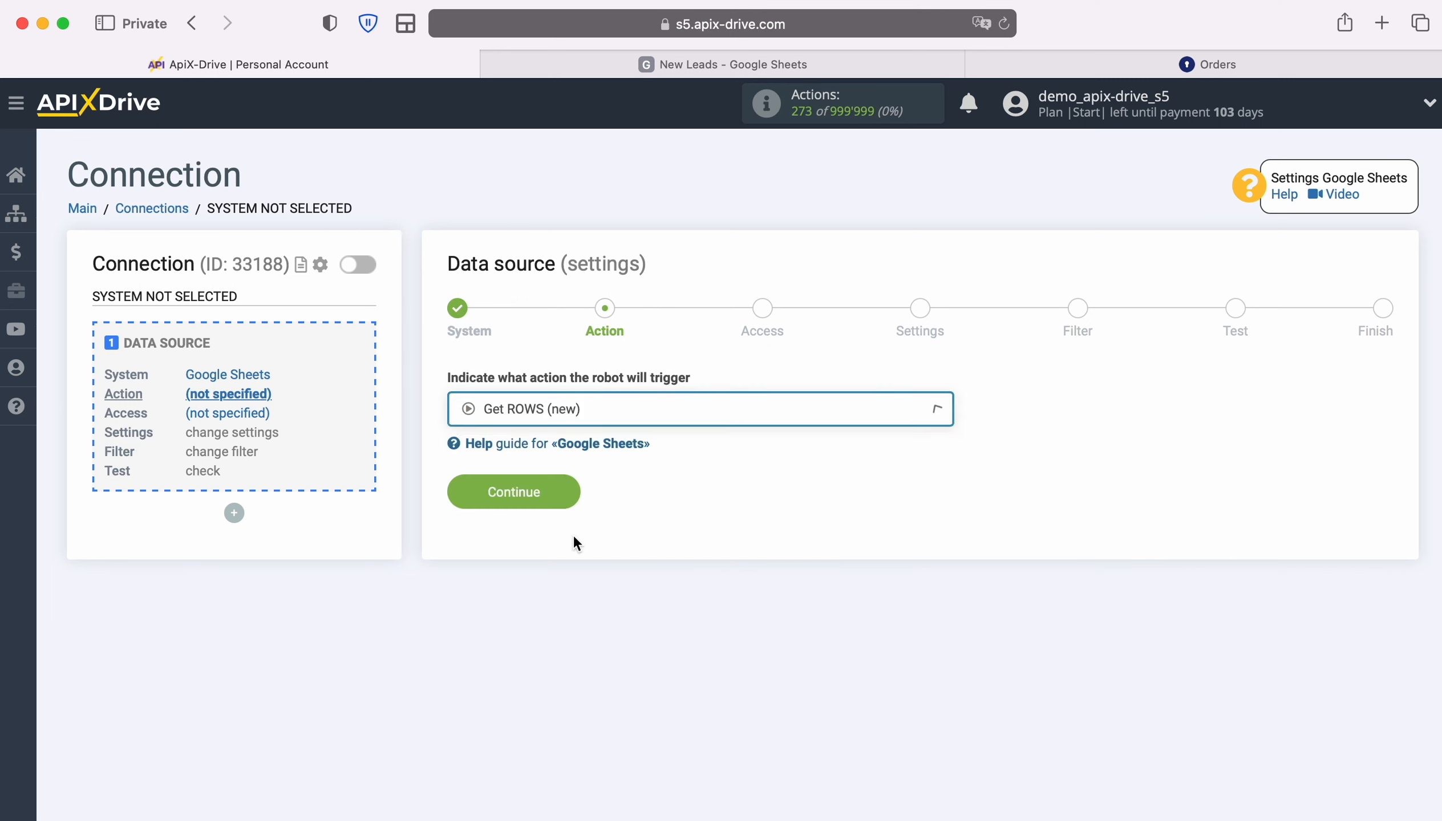
{"action": "left_click", "coordinate": [555, 502]}
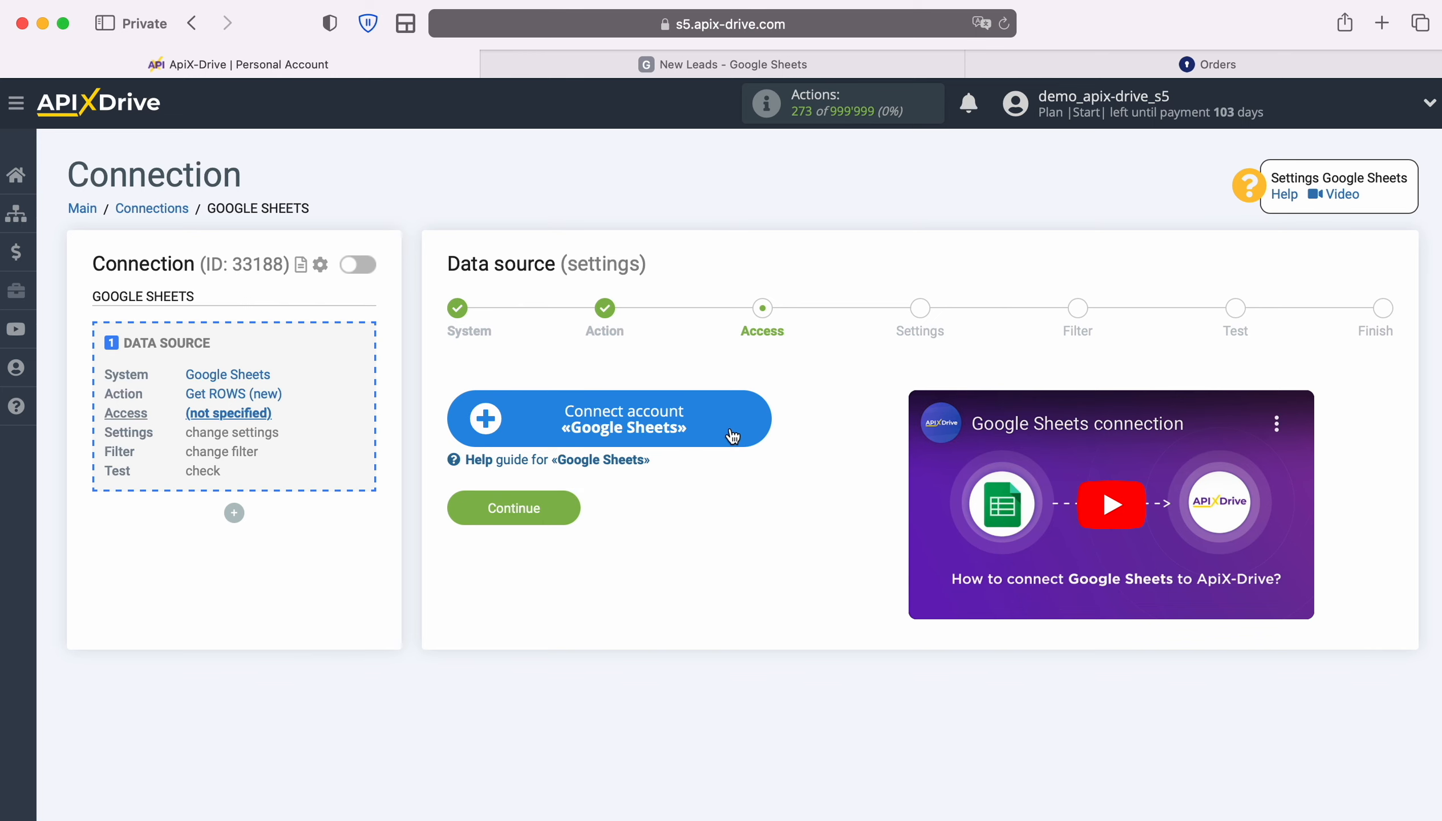
Start connecting a Google Sheets account and sign in to Google with the saved e-mail and account password.
{"action": "left_click", "coordinate": [765, 422]}
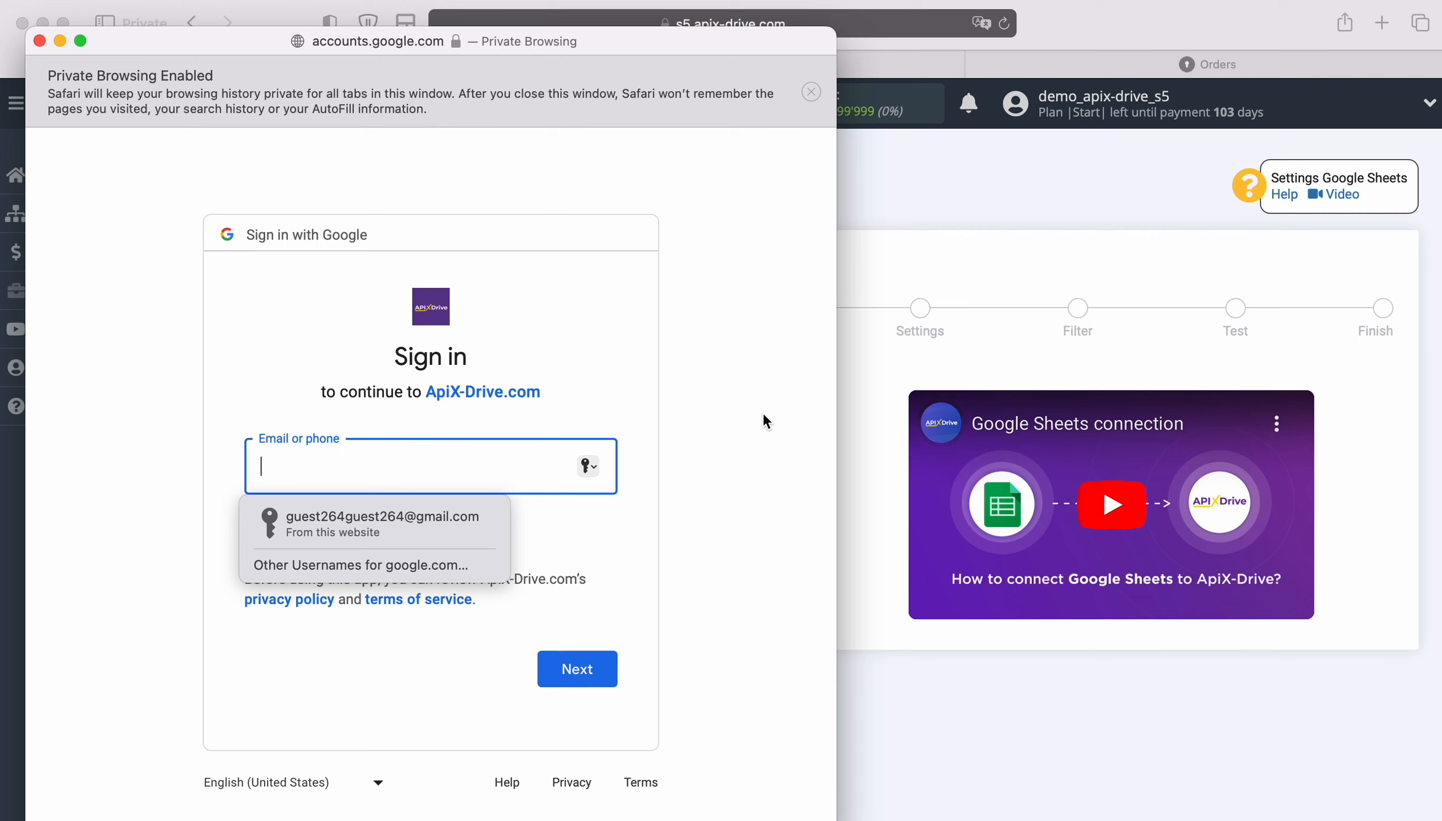
{"action": "left_click", "coordinate": [481, 516]}
{"action": "left_click", "coordinate": [595, 668]}
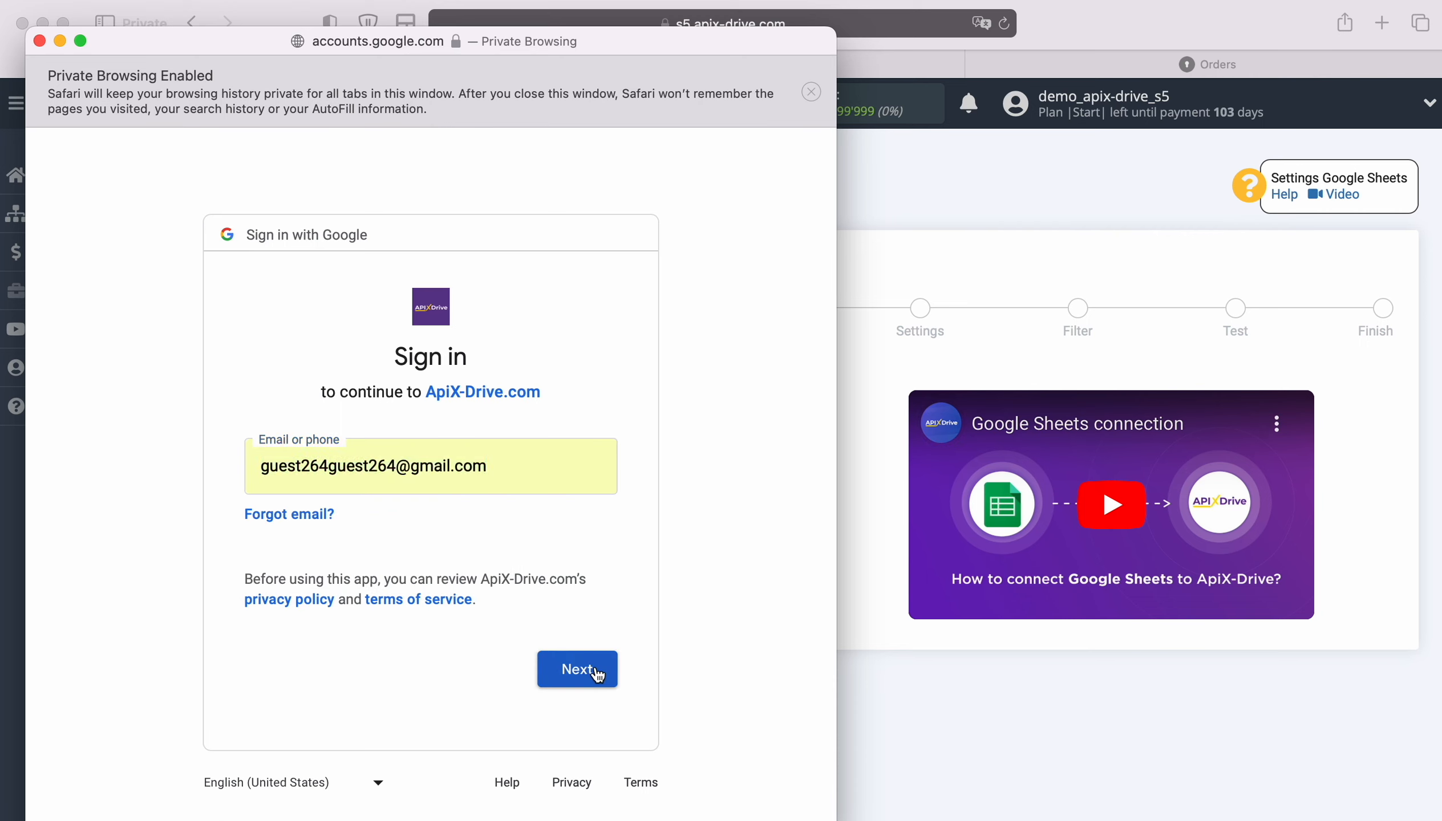
{"action": "left_click", "coordinate": [459, 529]}
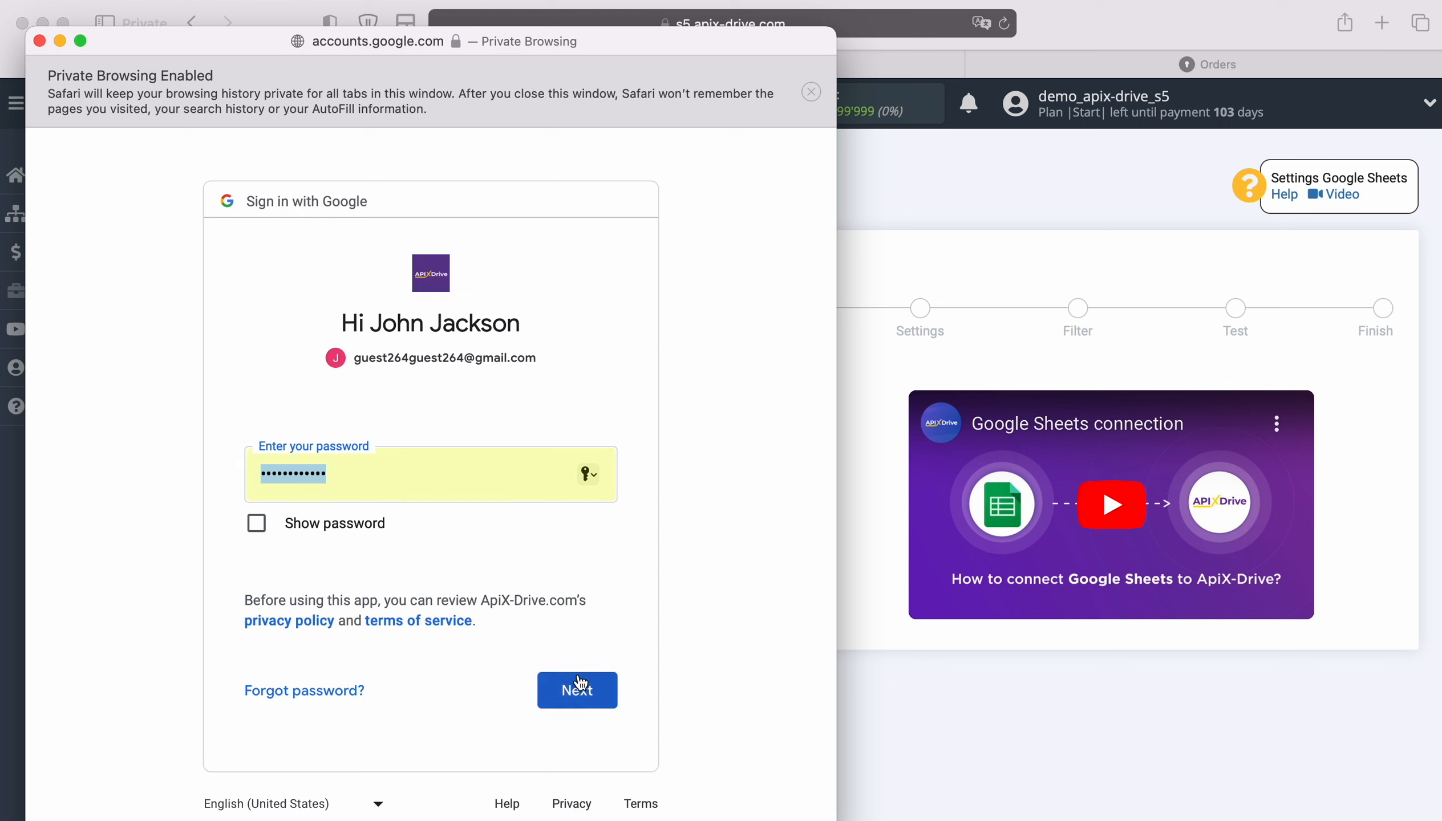
{"action": "left_click", "coordinate": [601, 691]}
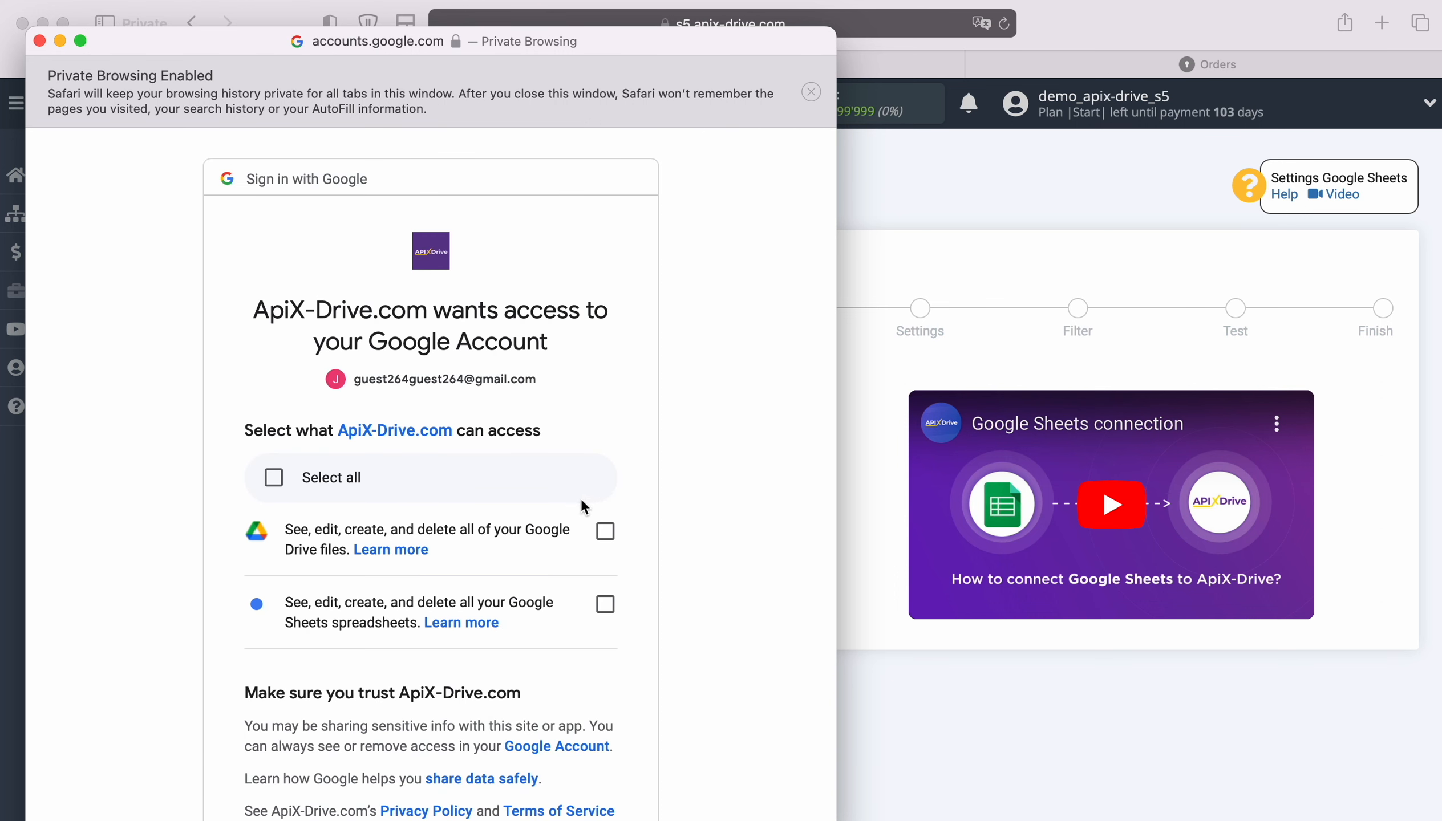
Grant ApiX-Drive access to Google Drive files and Google Sheets spreadsheets, and select the connected account as the source login.
{"action": "left_click", "coordinate": [601, 535]}
{"action": "left_click", "coordinate": [603, 606]}
{"action": "scroll", "coordinate": [699, 628], "scroll_direction": "down", "scroll_amount": 5}
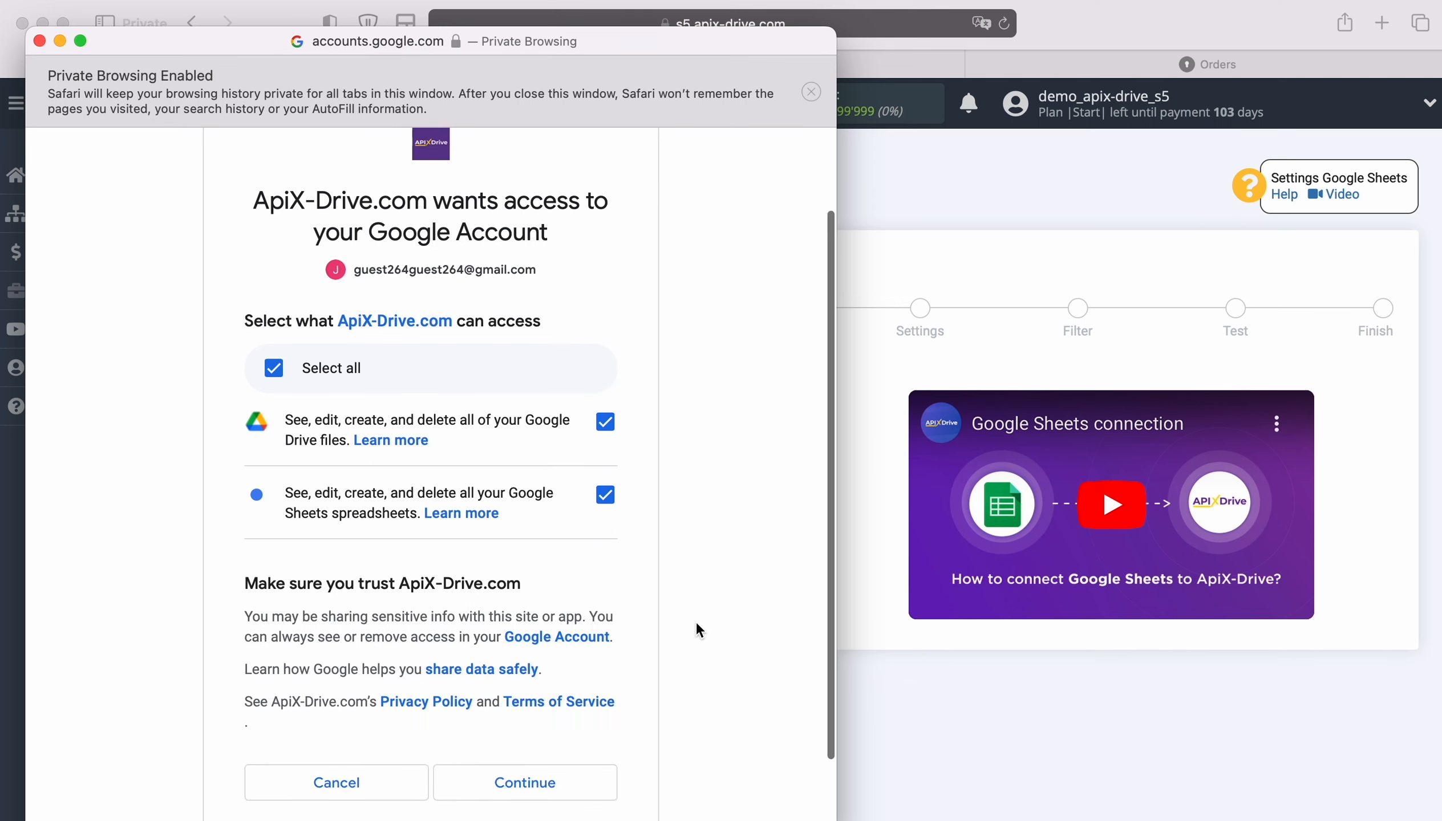
{"action": "left_click", "coordinate": [610, 690]}
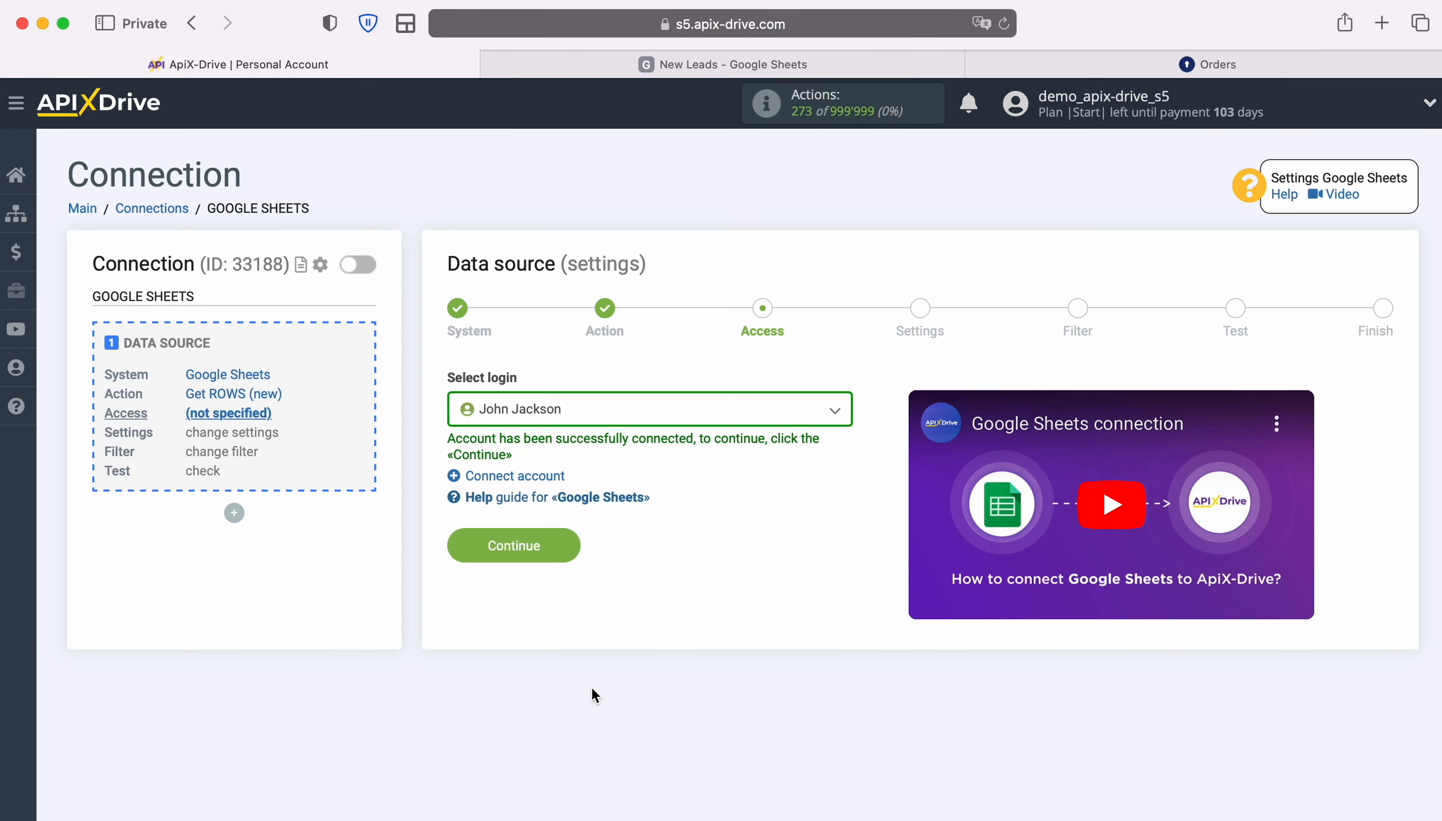
{"action": "left_click", "coordinate": [833, 413]}
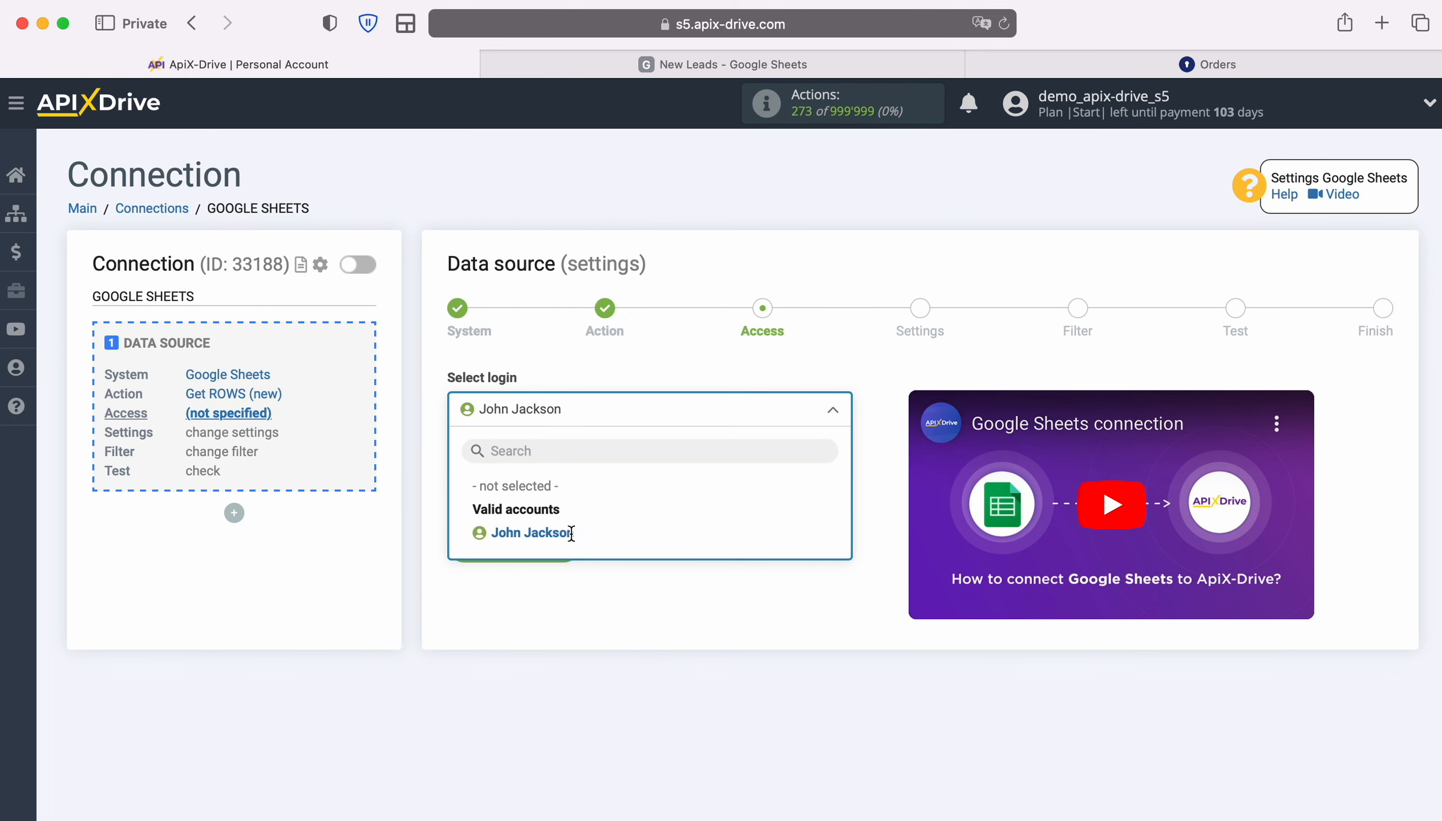
{"action": "left_click", "coordinate": [570, 533]}
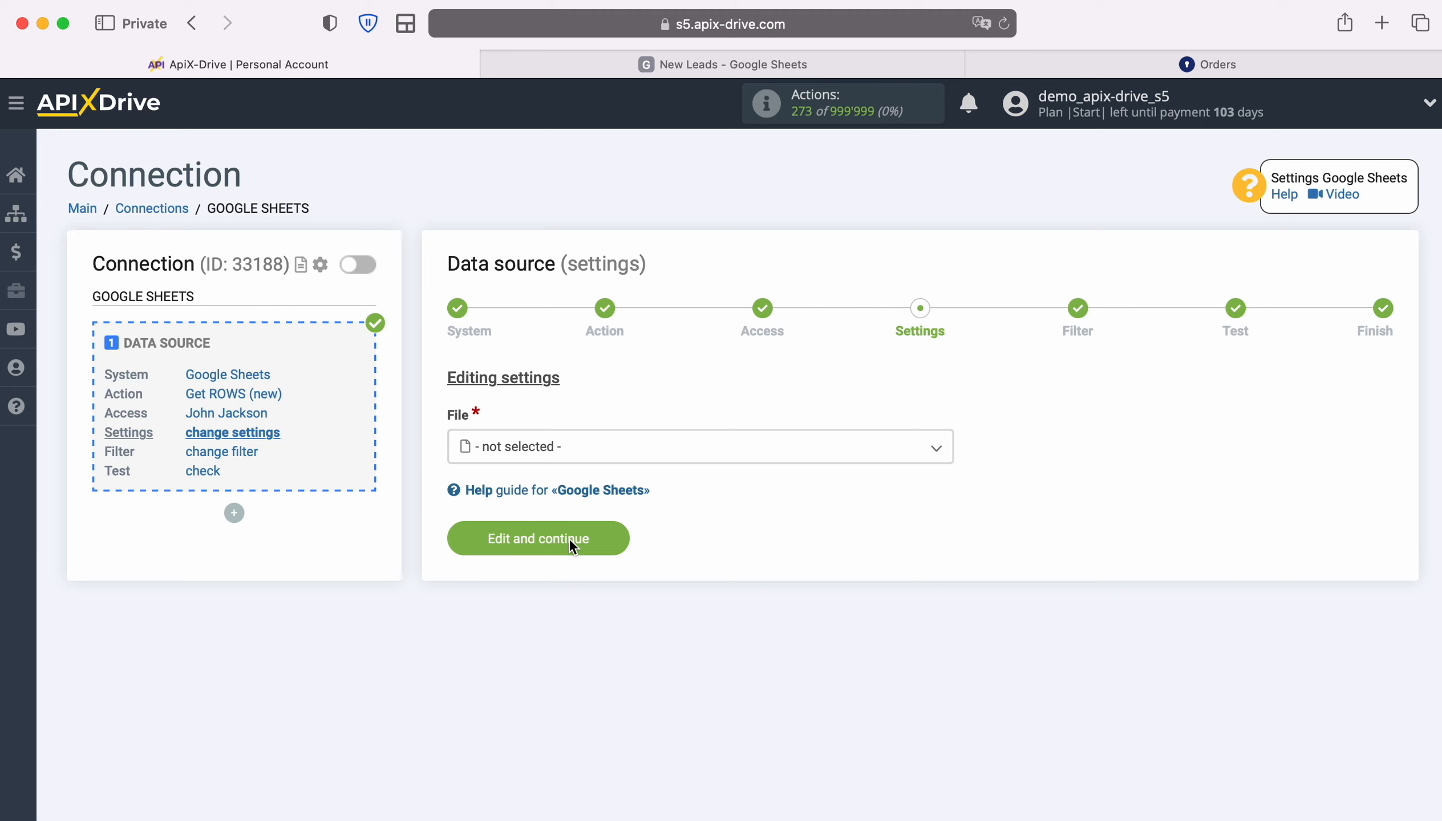
Set the source file to New Leads, the sheet to Google Contact and the starting row to 2, and save the settings.
{"action": "left_click", "coordinate": [560, 453]}
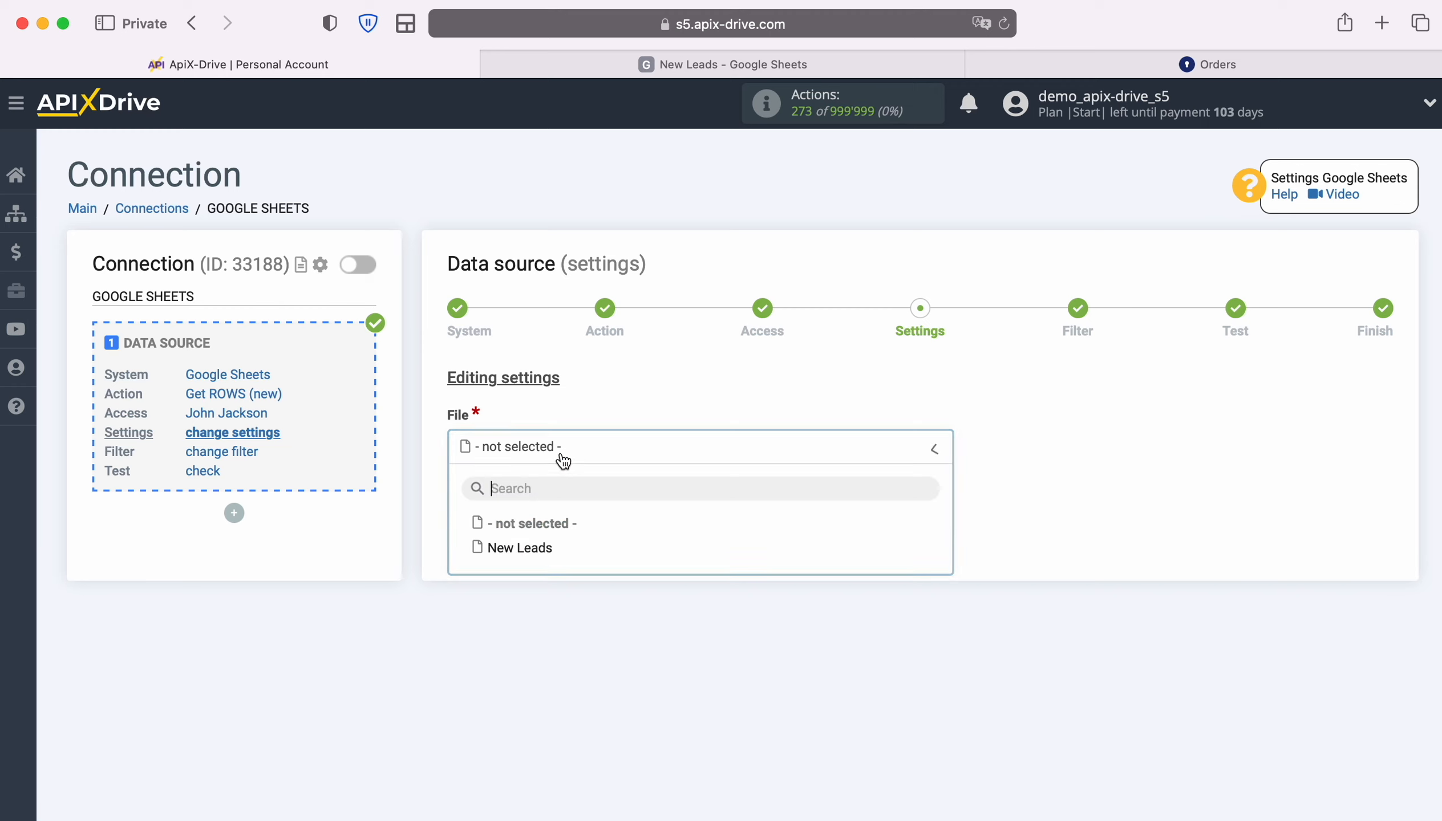
{"action": "left_click", "coordinate": [531, 547]}
{"action": "left_click", "coordinate": [535, 543]}
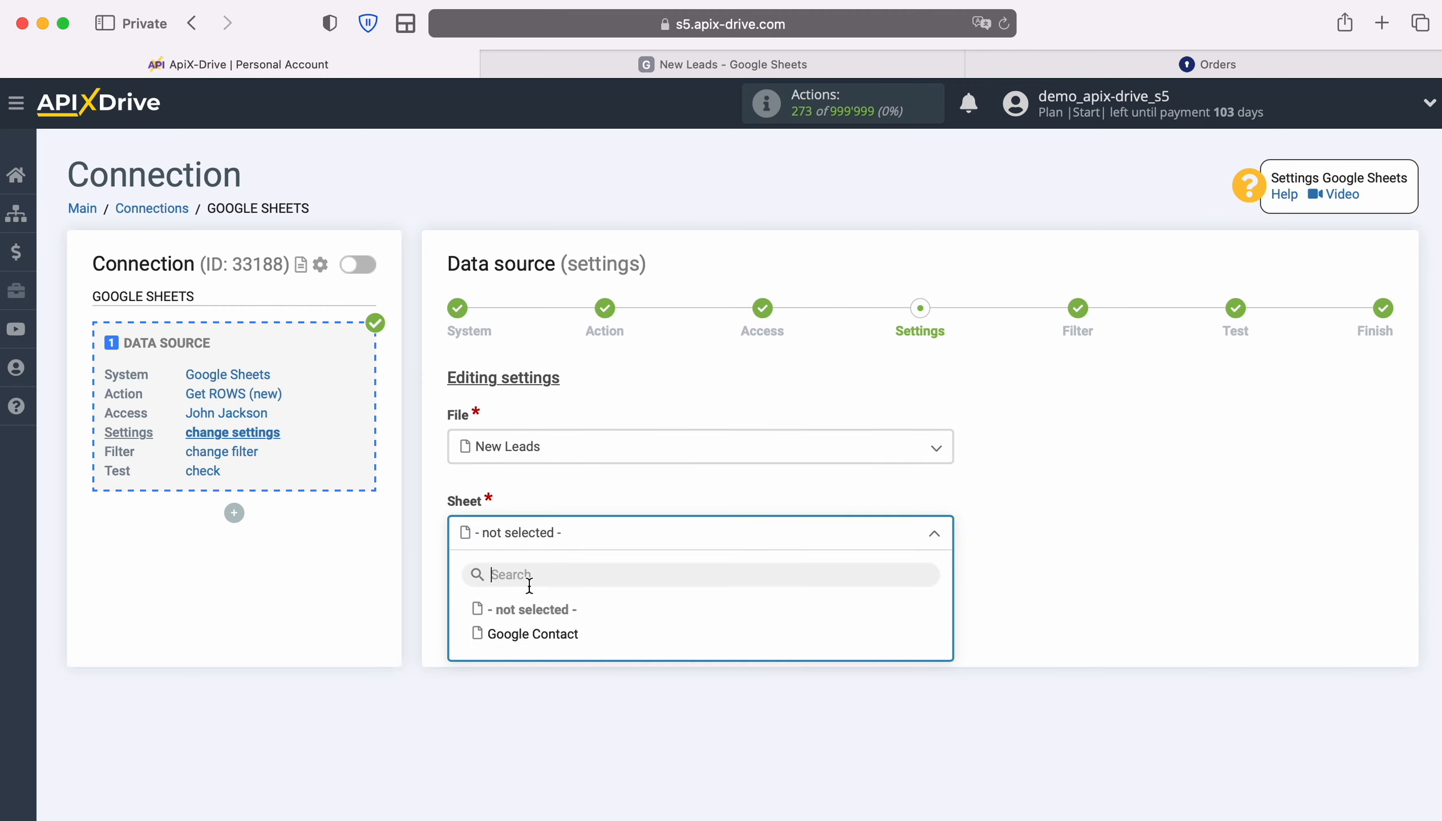
{"action": "left_click", "coordinate": [529, 636]}
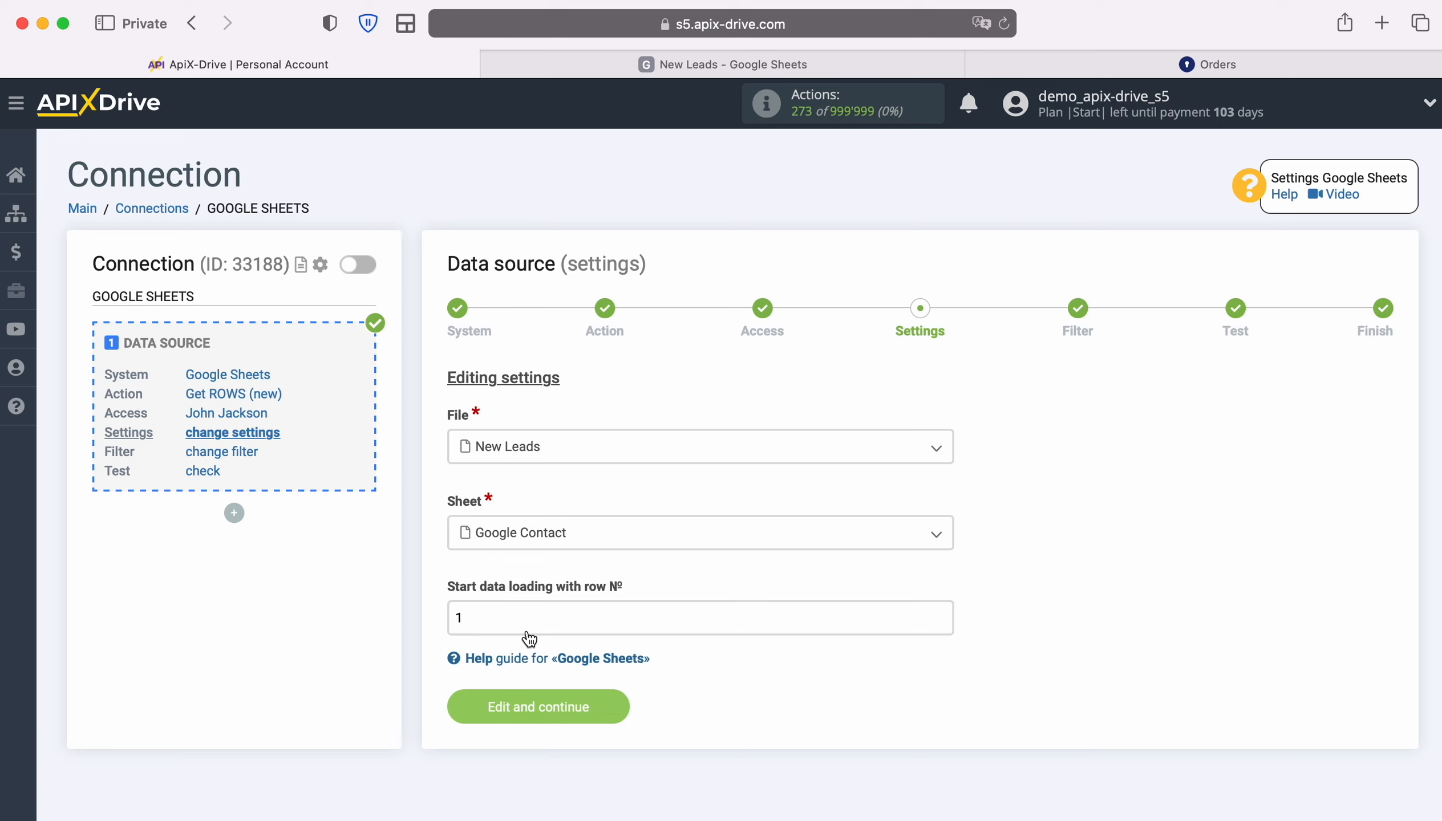
{"action": "double_click", "coordinate": [461, 616]}
{"action": "type", "text": "2"}
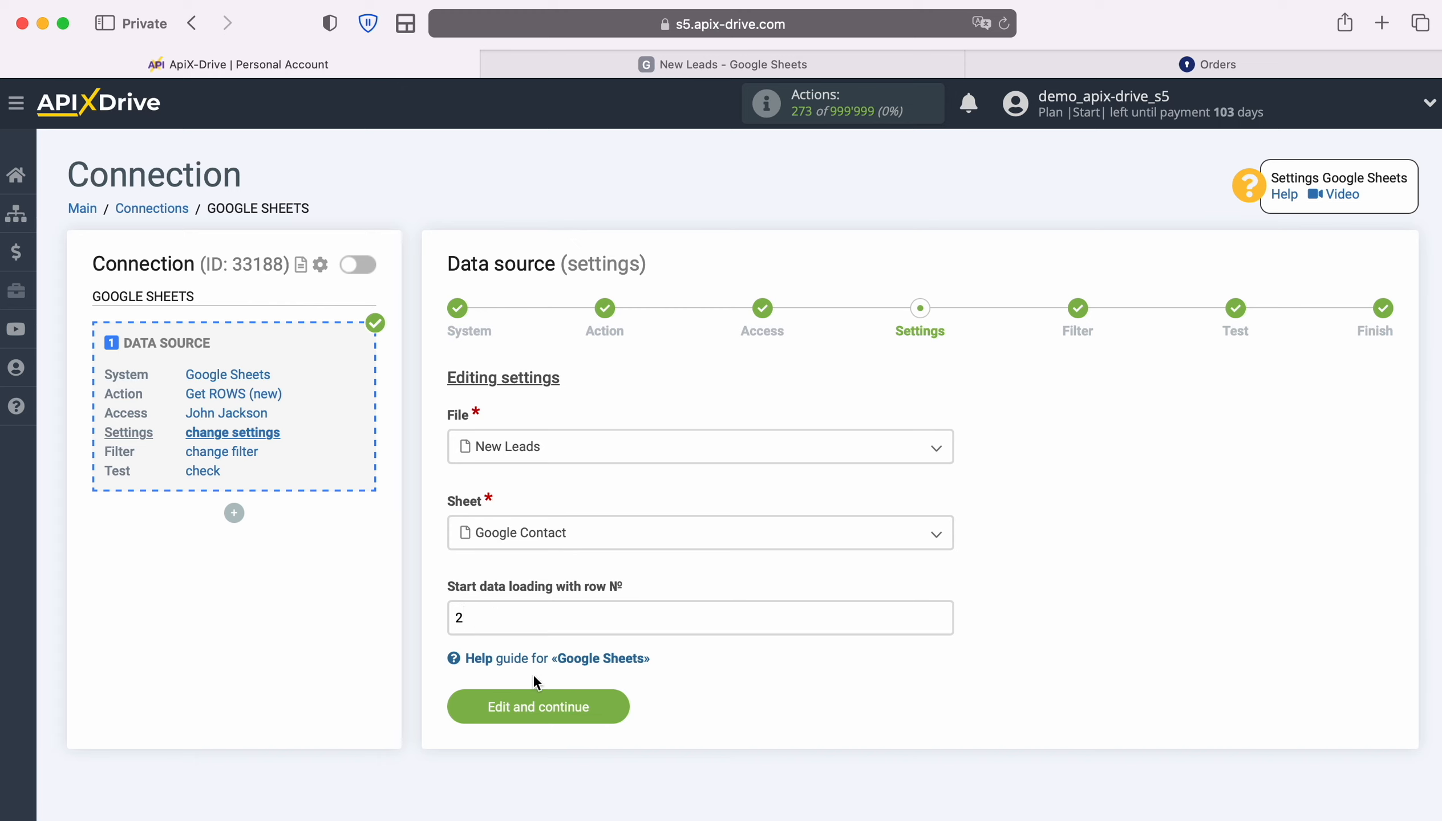
{"action": "left_click", "coordinate": [616, 699]}
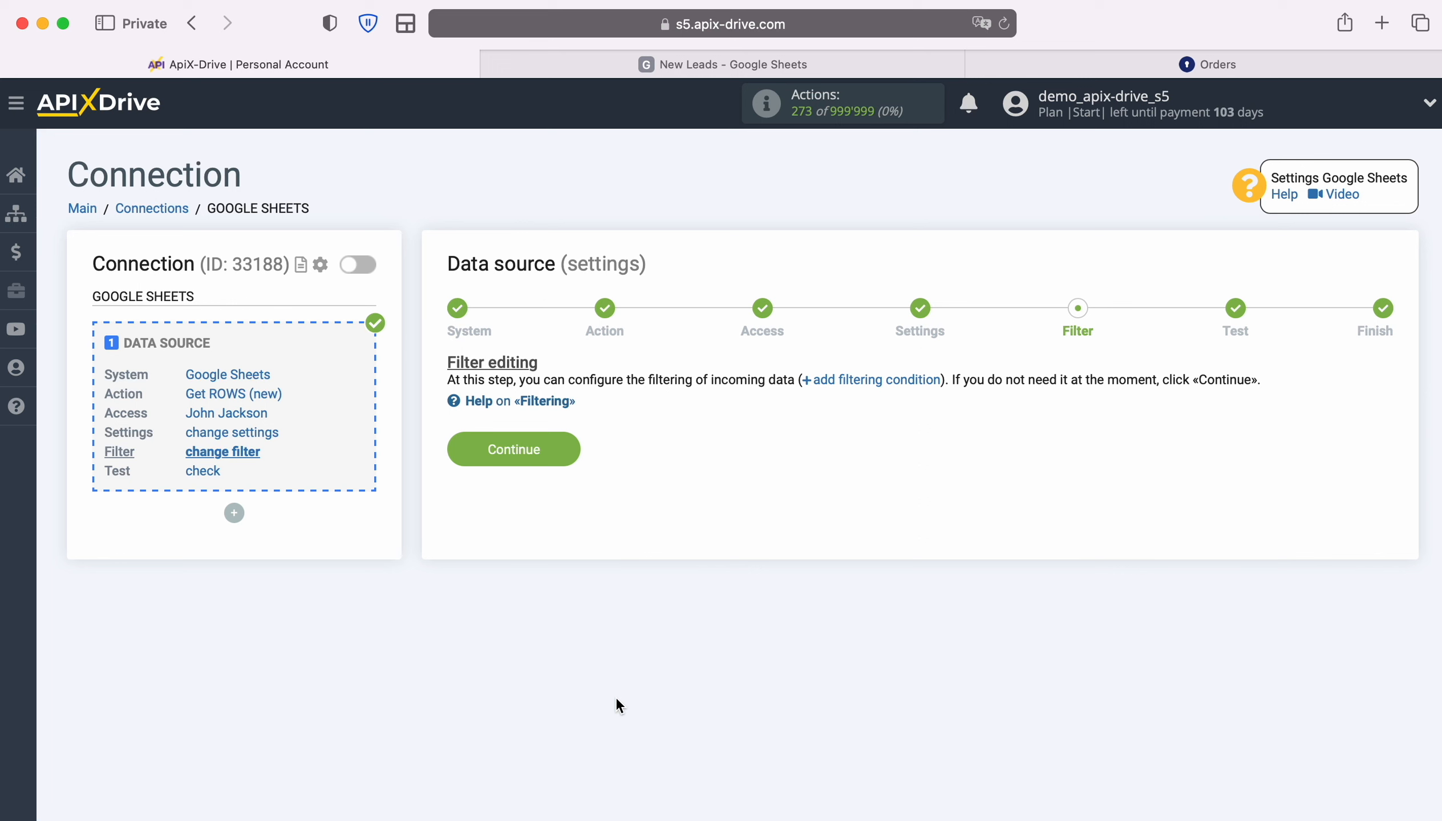
Finish the data source without filter conditions, accept its test data, and begin configuring the data destination.
{"action": "left_click", "coordinate": [569, 446]}
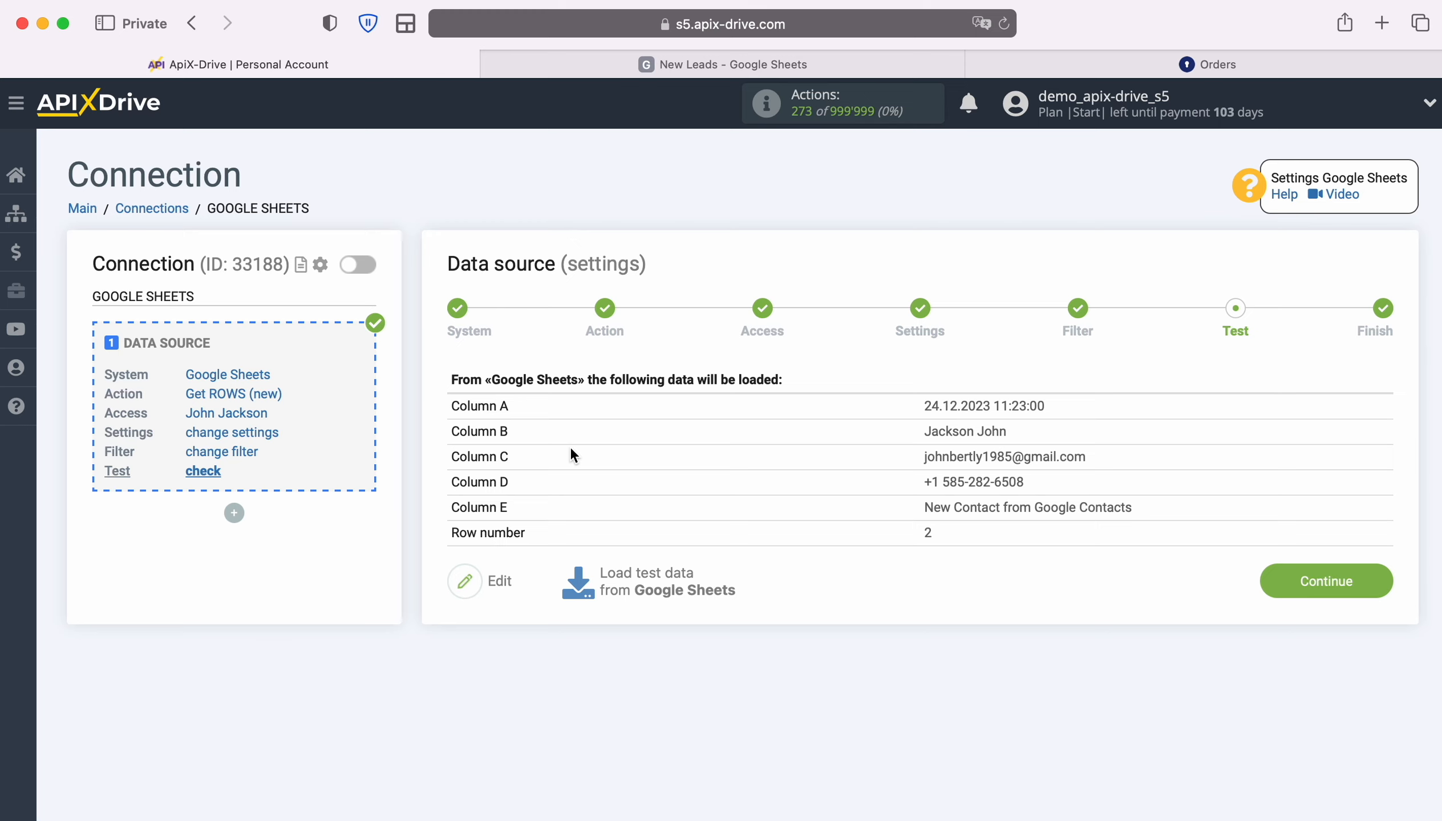
{"action": "left_click", "coordinate": [1381, 579]}
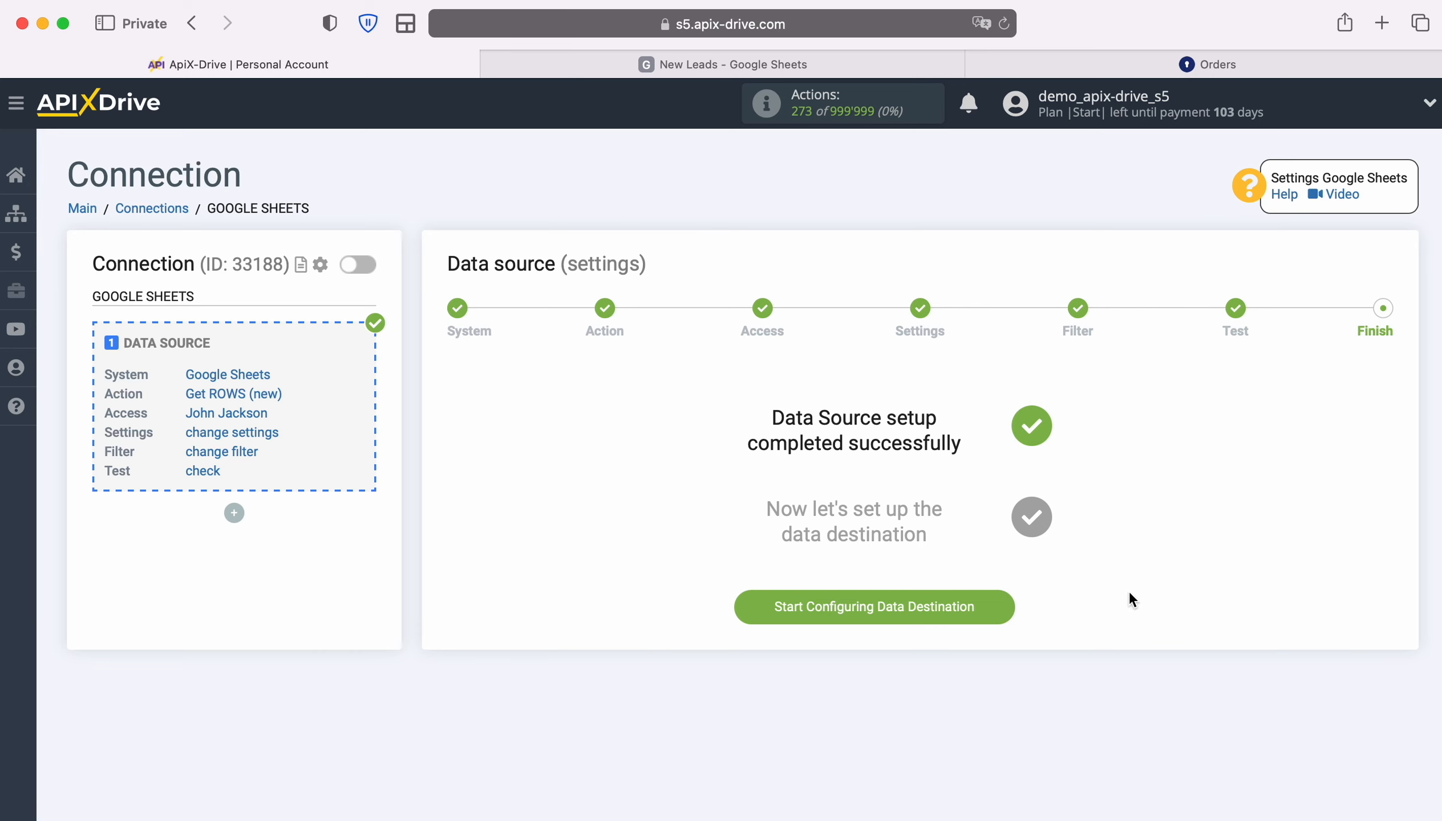
{"action": "left_click", "coordinate": [1006, 606]}
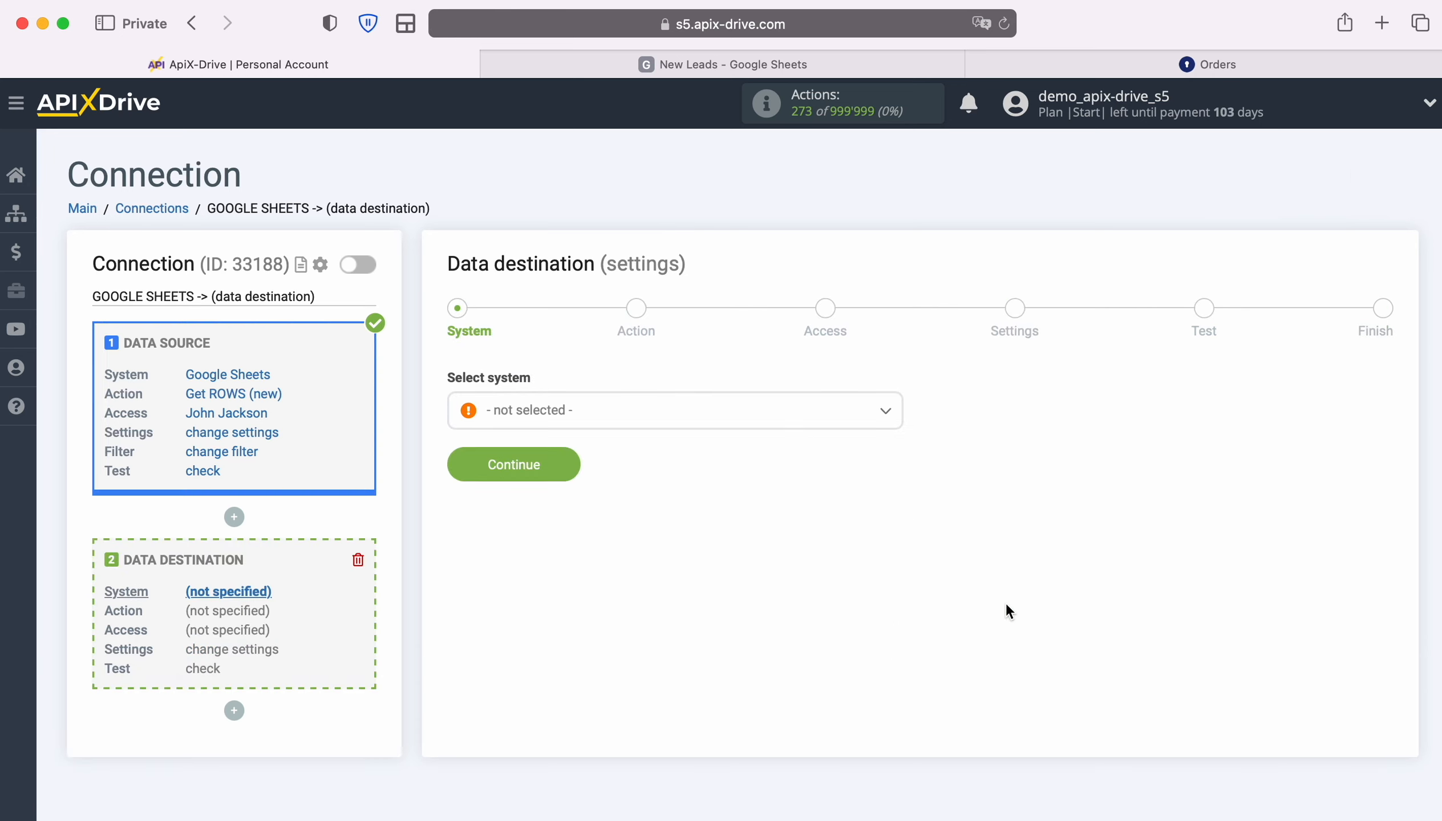
Choose KeyCRM as the data destination system and continue to its action stage.
{"action": "left_click", "coordinate": [887, 420]}
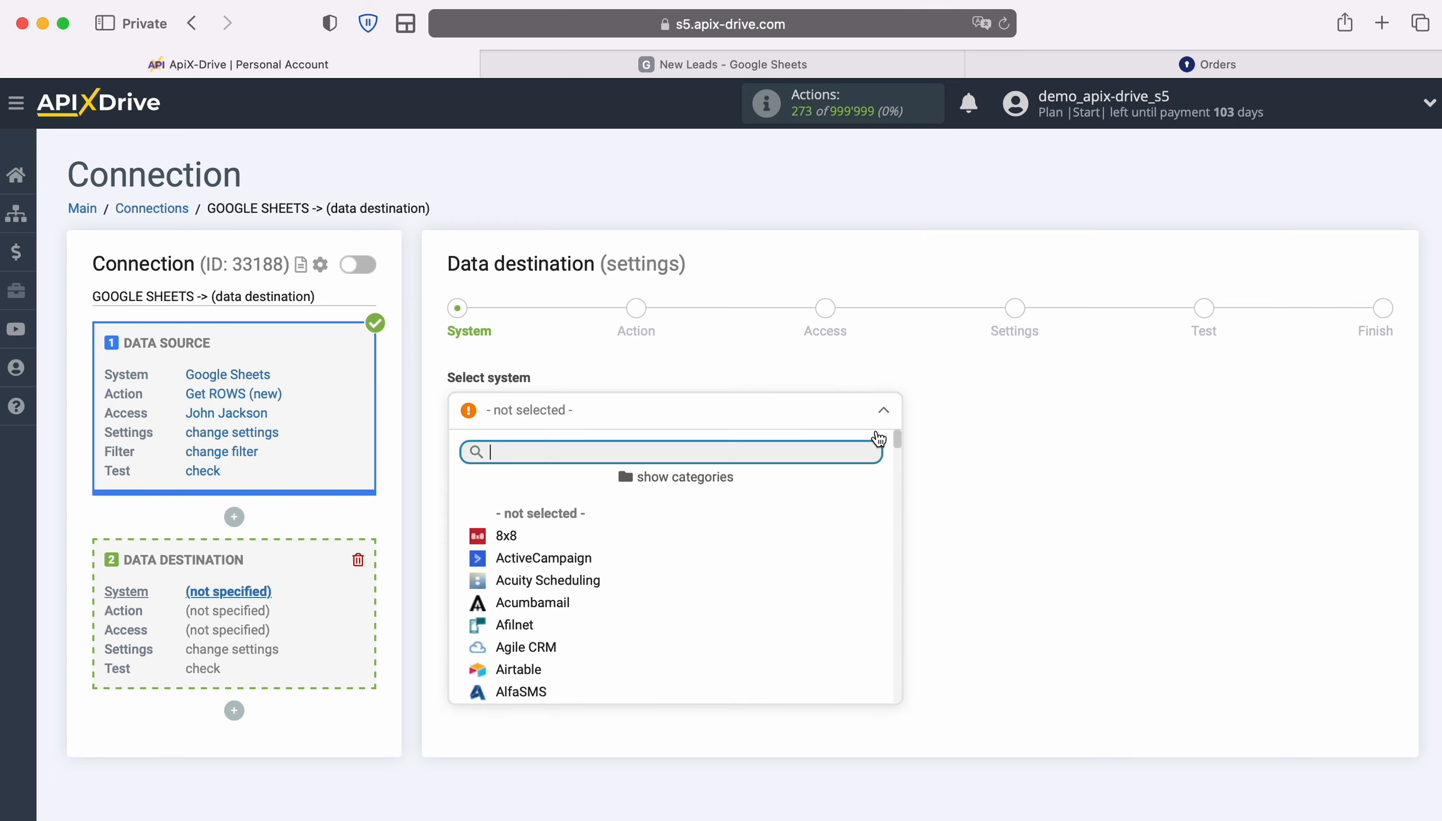
{"action": "scroll", "coordinate": [824, 584], "scroll_direction": "down", "scroll_amount": 10}
{"action": "scroll", "coordinate": [826, 583], "scroll_direction": "down", "scroll_amount": 15}
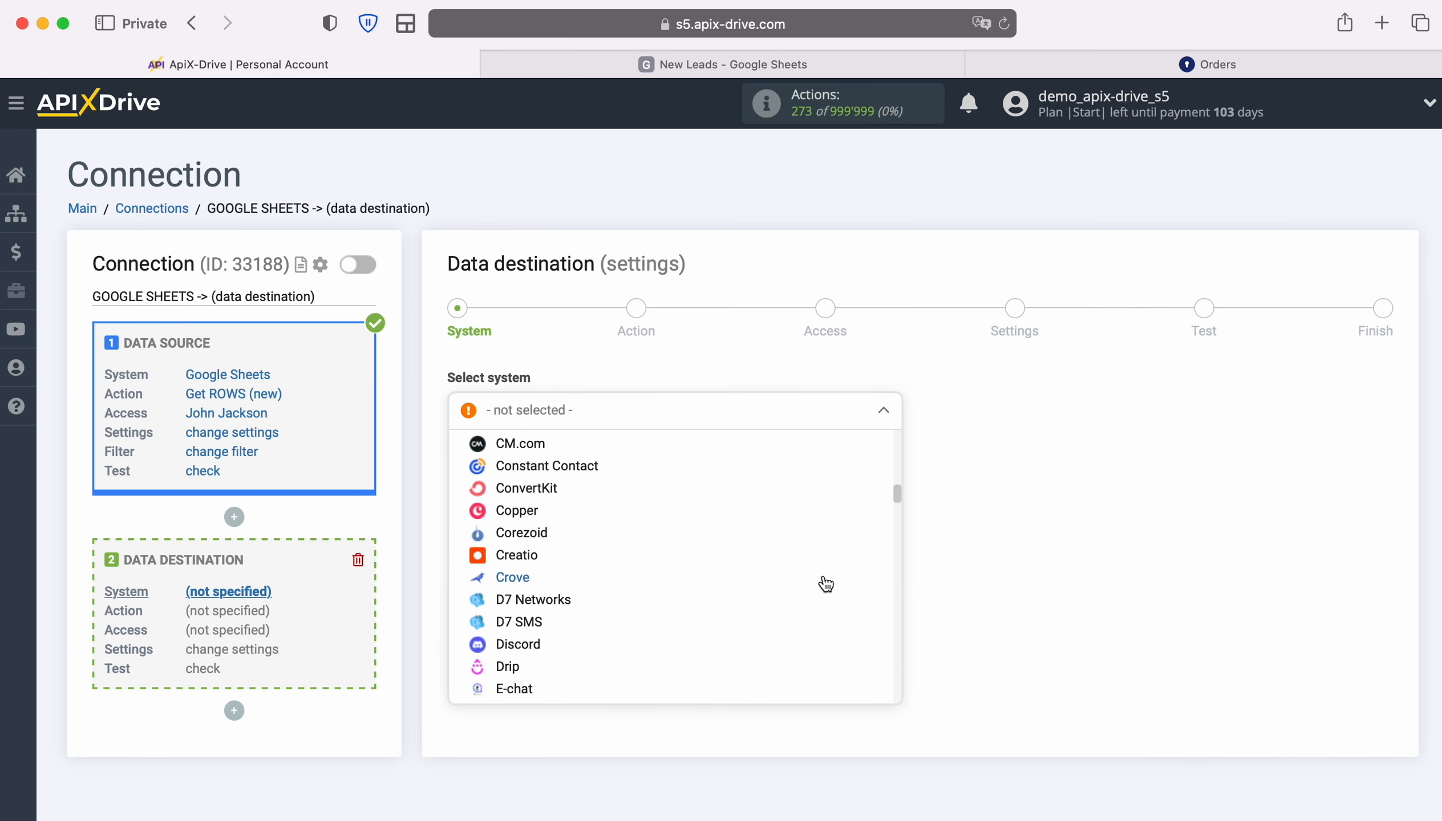
{"action": "scroll", "coordinate": [824, 584], "scroll_direction": "down", "scroll_amount": 10}
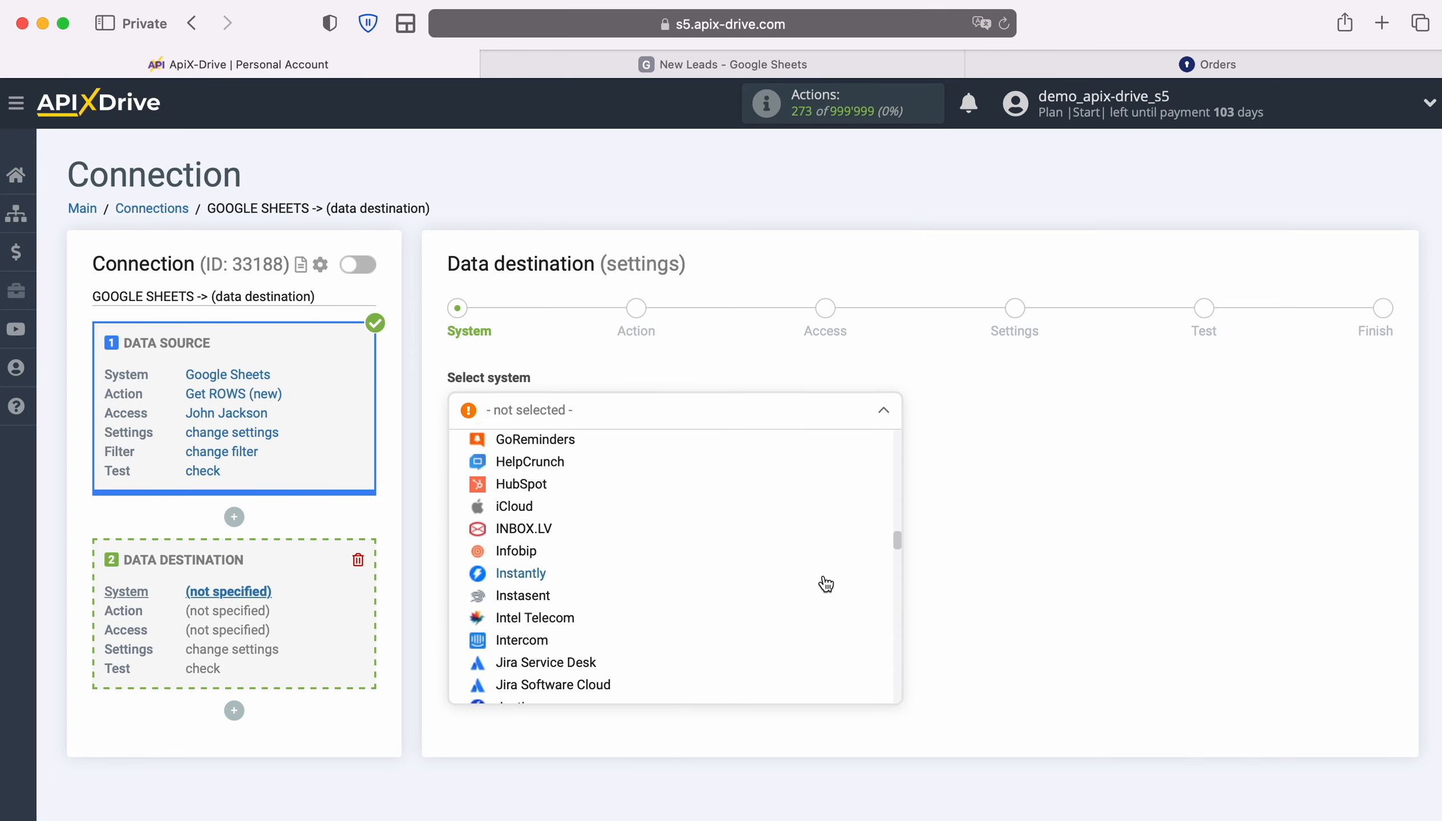
{"action": "left_click", "coordinate": [541, 564]}
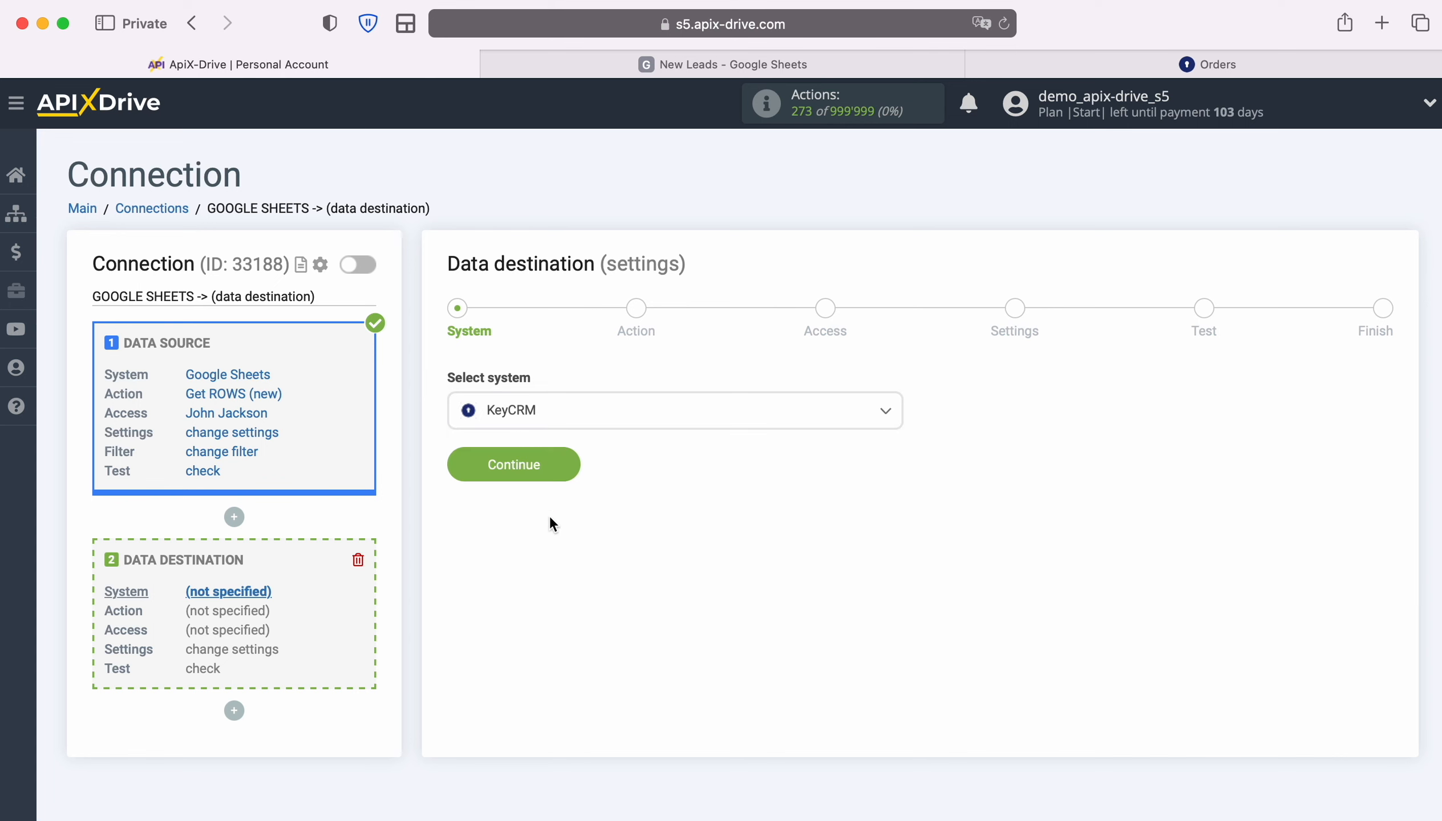
{"action": "left_click", "coordinate": [571, 458]}
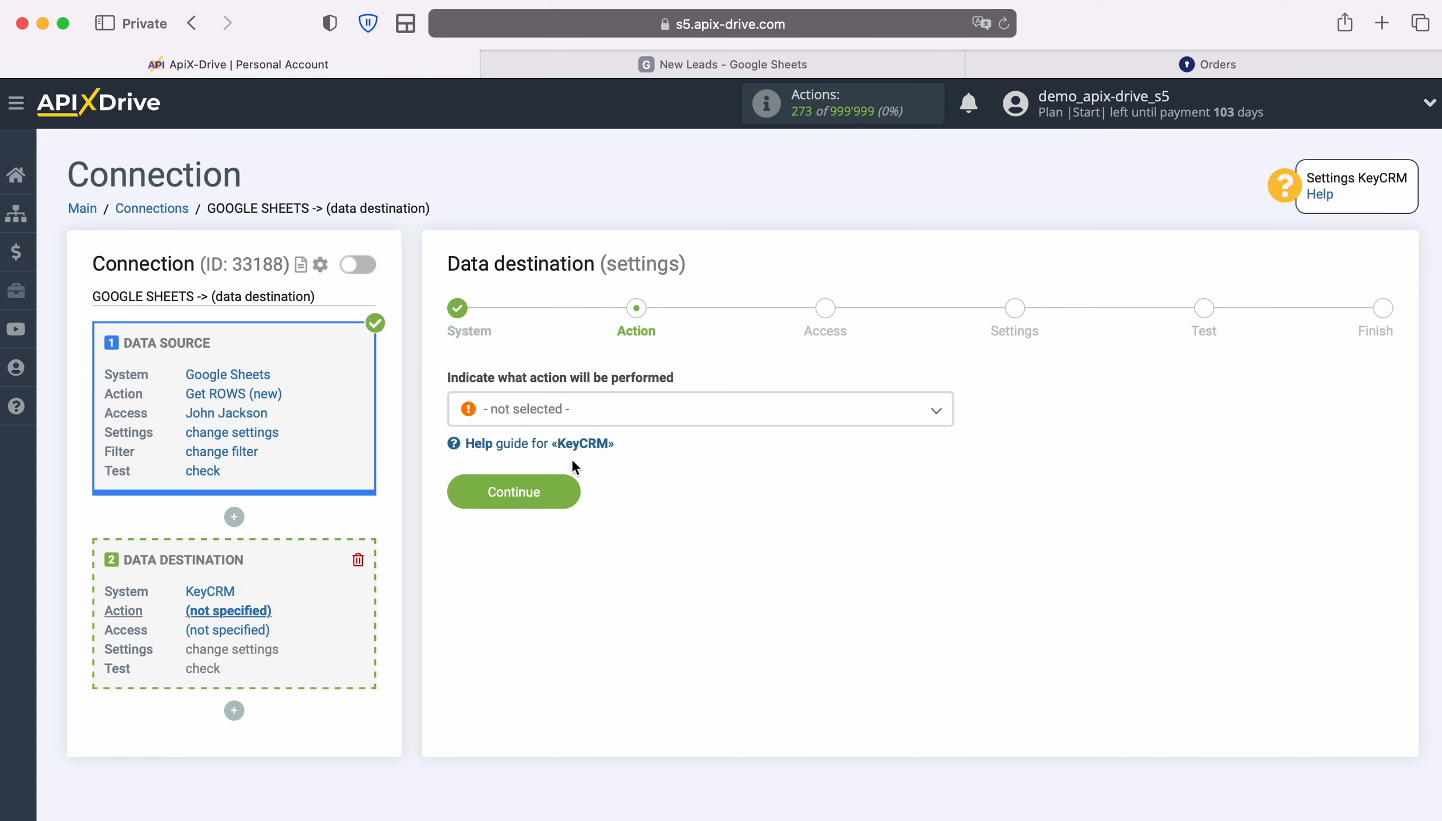
Set the KeyCRM destination action to Create ORDER and continue to the access stage.
{"action": "left_click", "coordinate": [795, 410]}
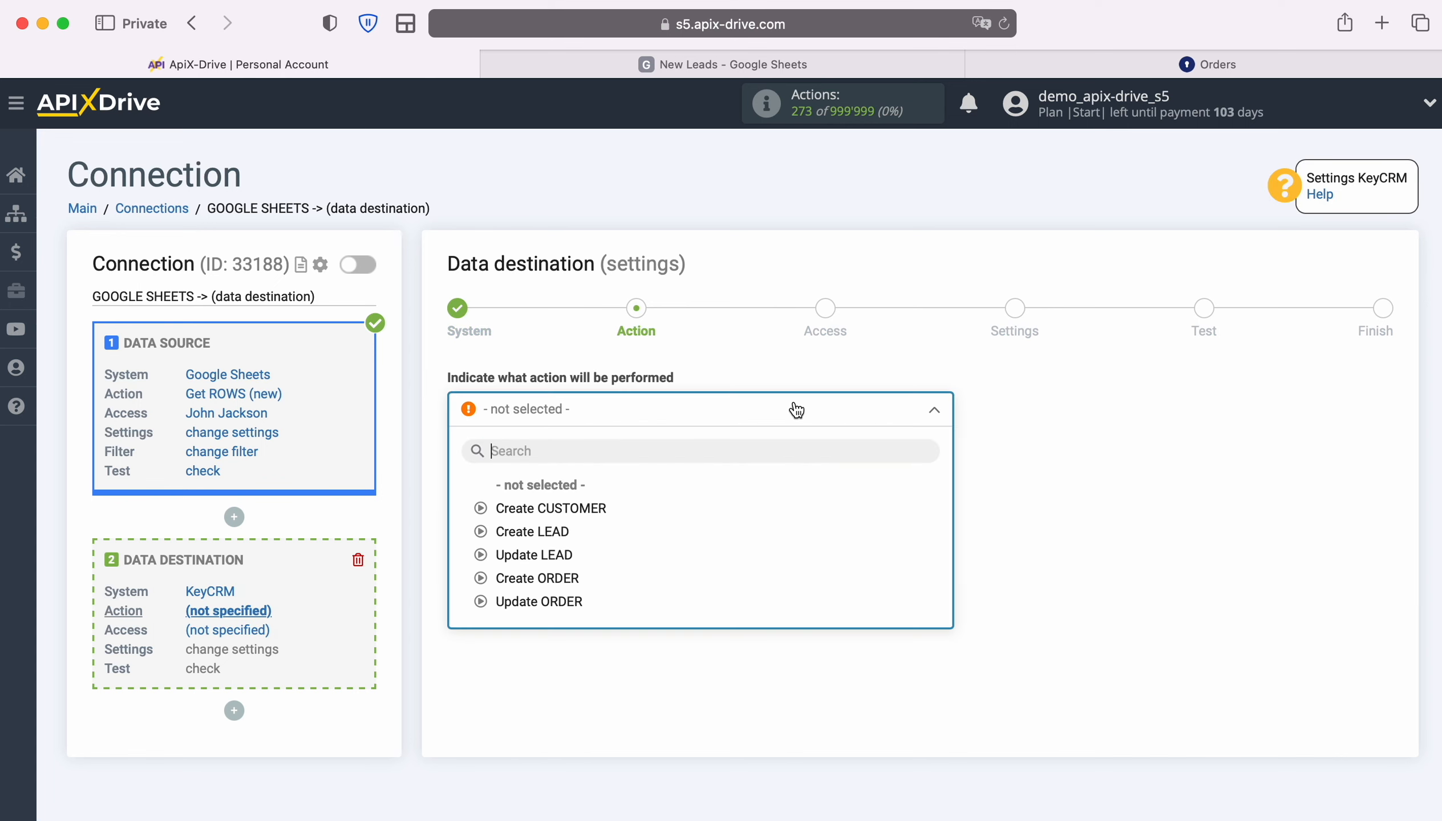
{"action": "left_click", "coordinate": [572, 578]}
{"action": "left_click", "coordinate": [572, 493]}
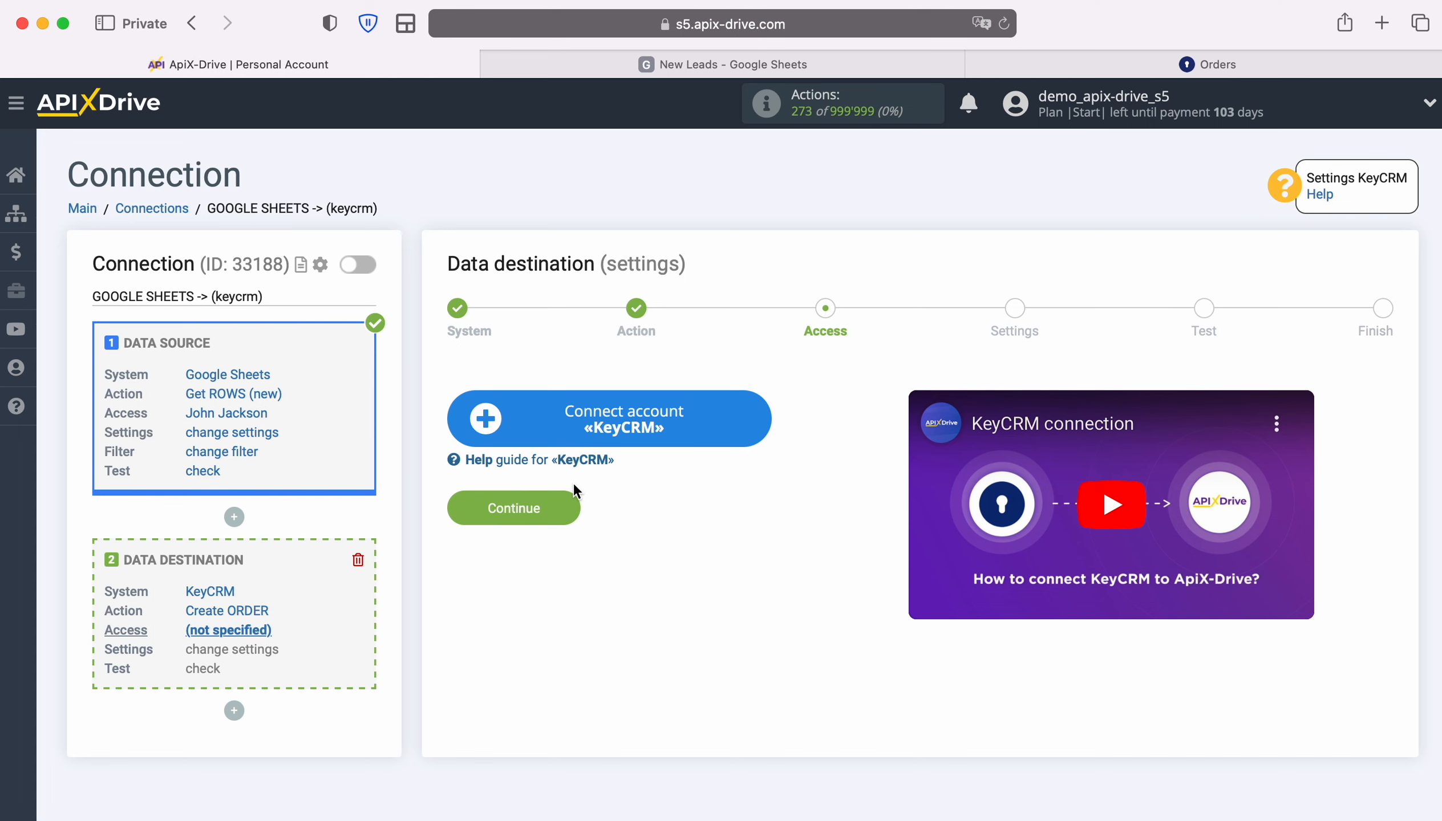
Open the connection setup for a KeyCRM account, and copy the API key from the general settings in KeyCRM.
{"action": "left_click", "coordinate": [763, 409]}
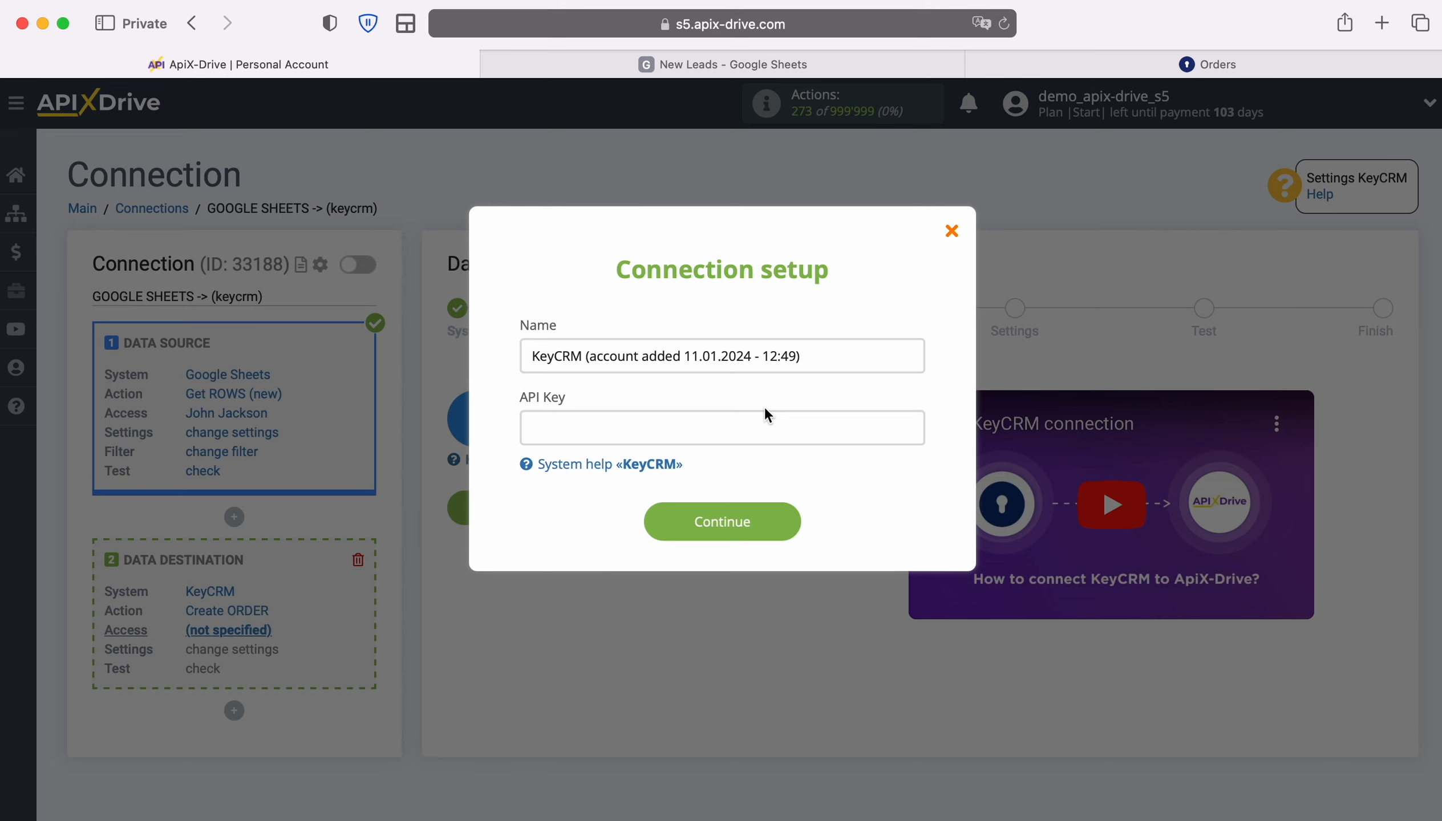
{"action": "left_click", "coordinate": [1010, 64]}
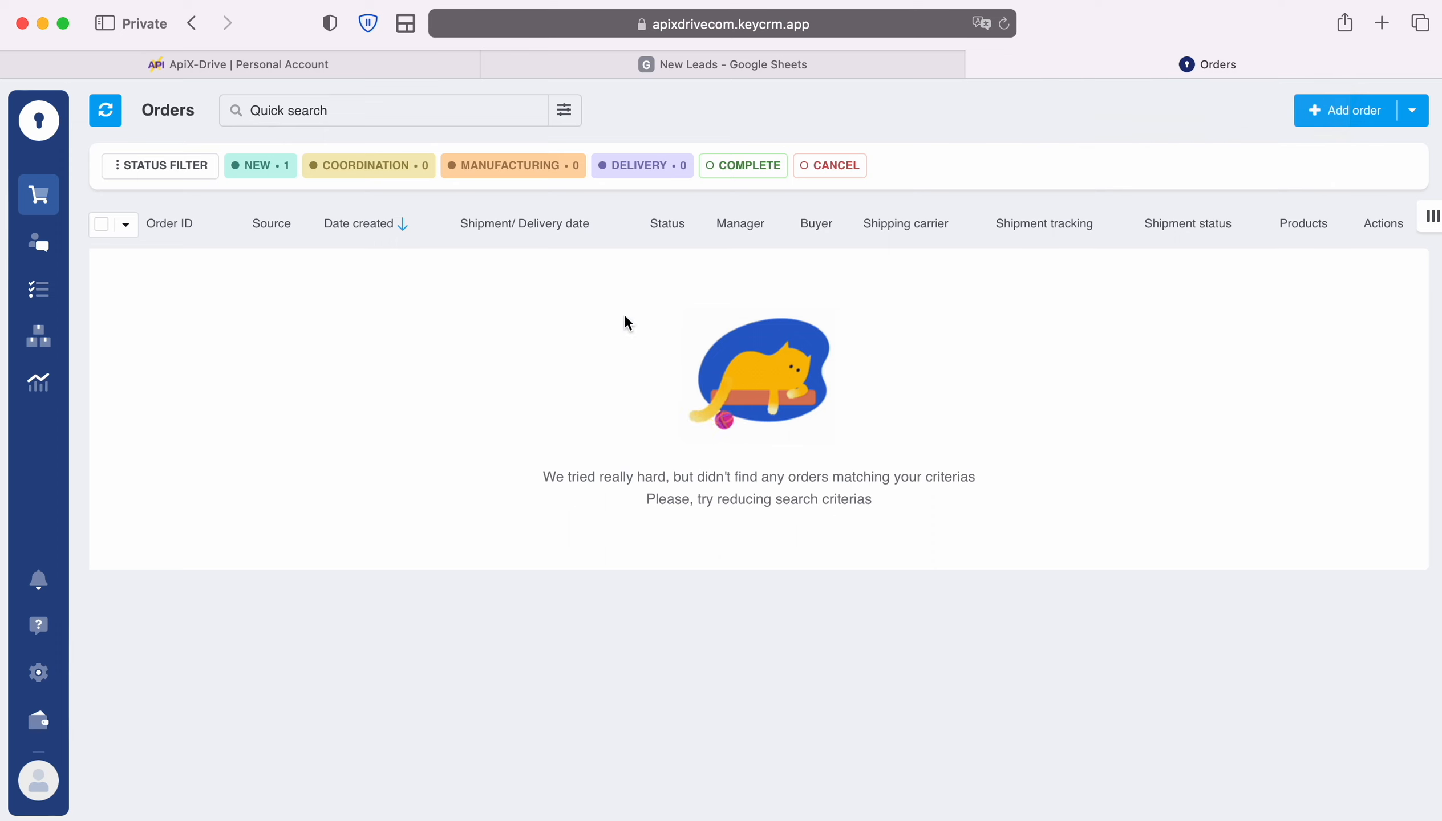
{"action": "left_click", "coordinate": [38, 672]}
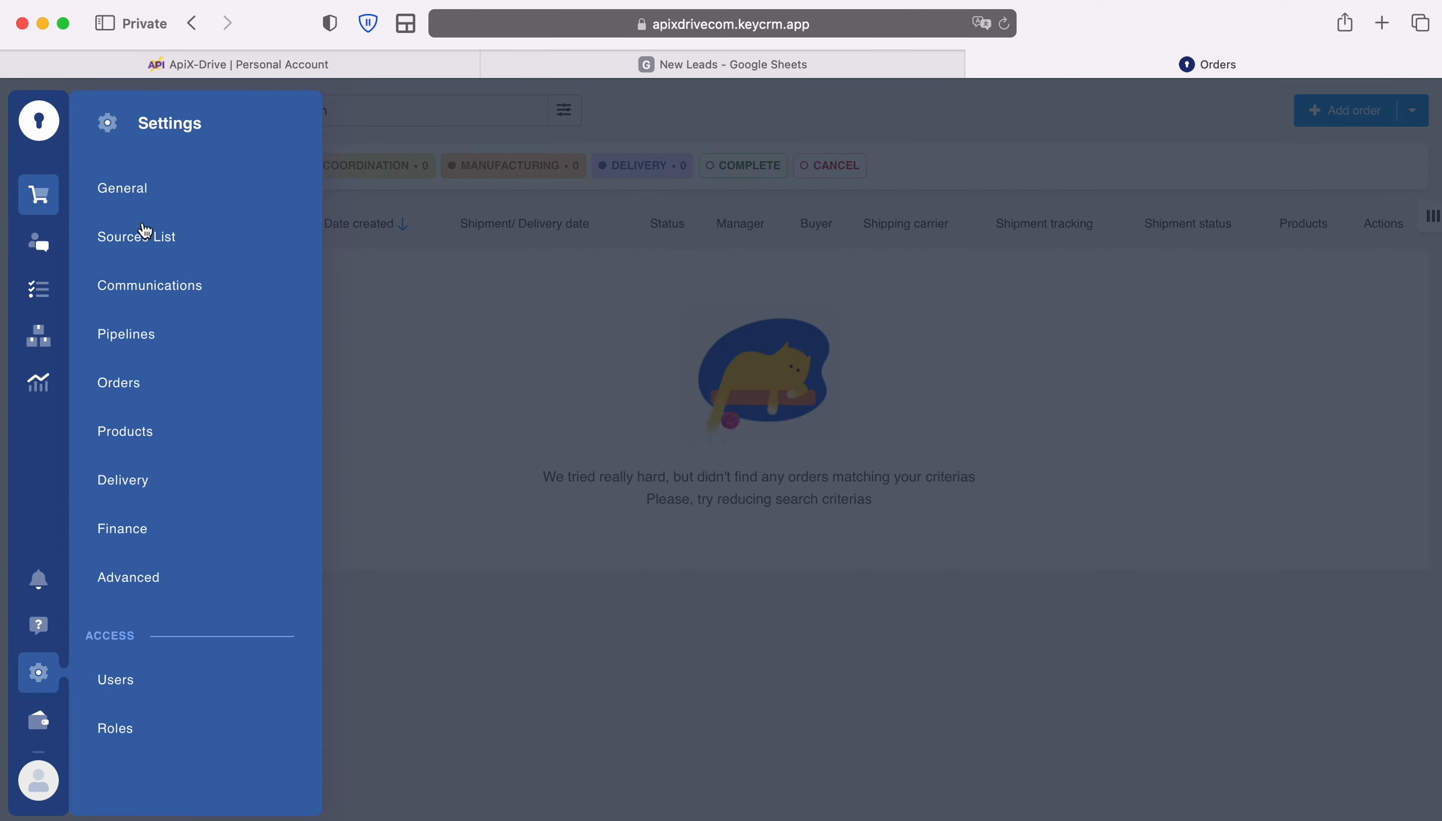
{"action": "left_click", "coordinate": [170, 190]}
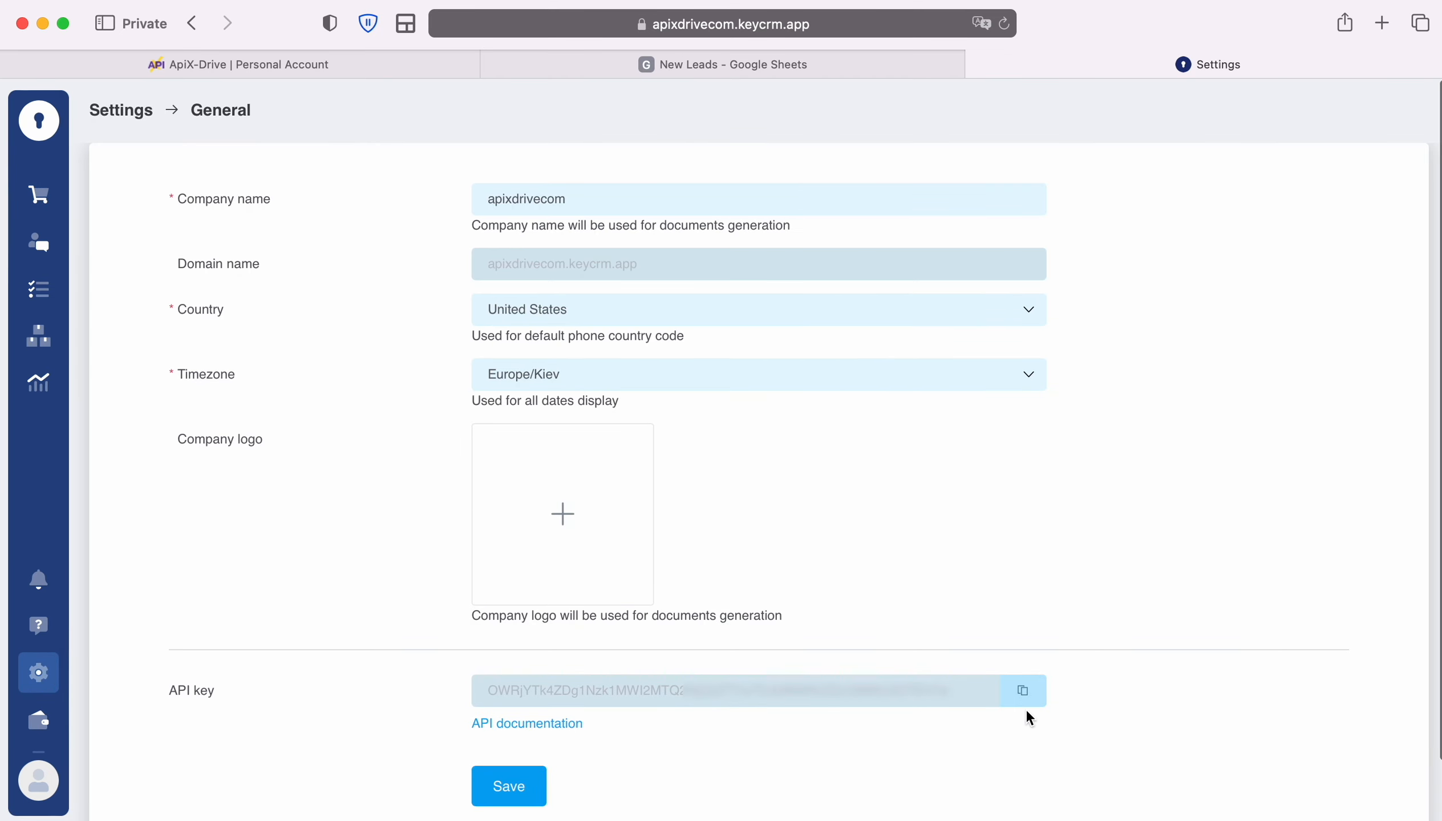
{"action": "left_click", "coordinate": [1024, 693]}
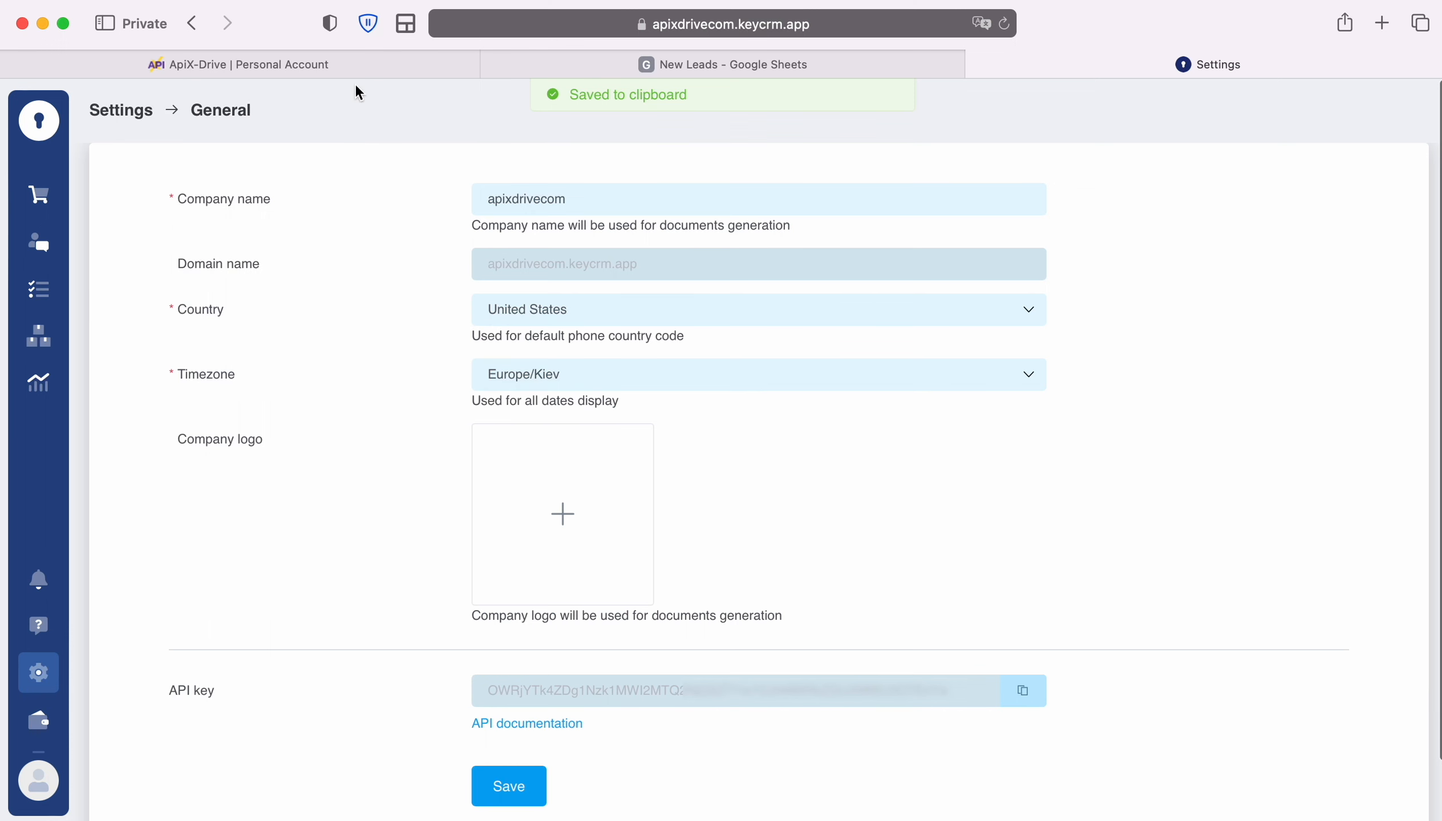
Switch to ApiX-Drive, paste the KeyCRM API key into the connection setup, and save the account.
{"action": "left_click", "coordinate": [356, 67]}
{"action": "right_click", "coordinate": [541, 433]}
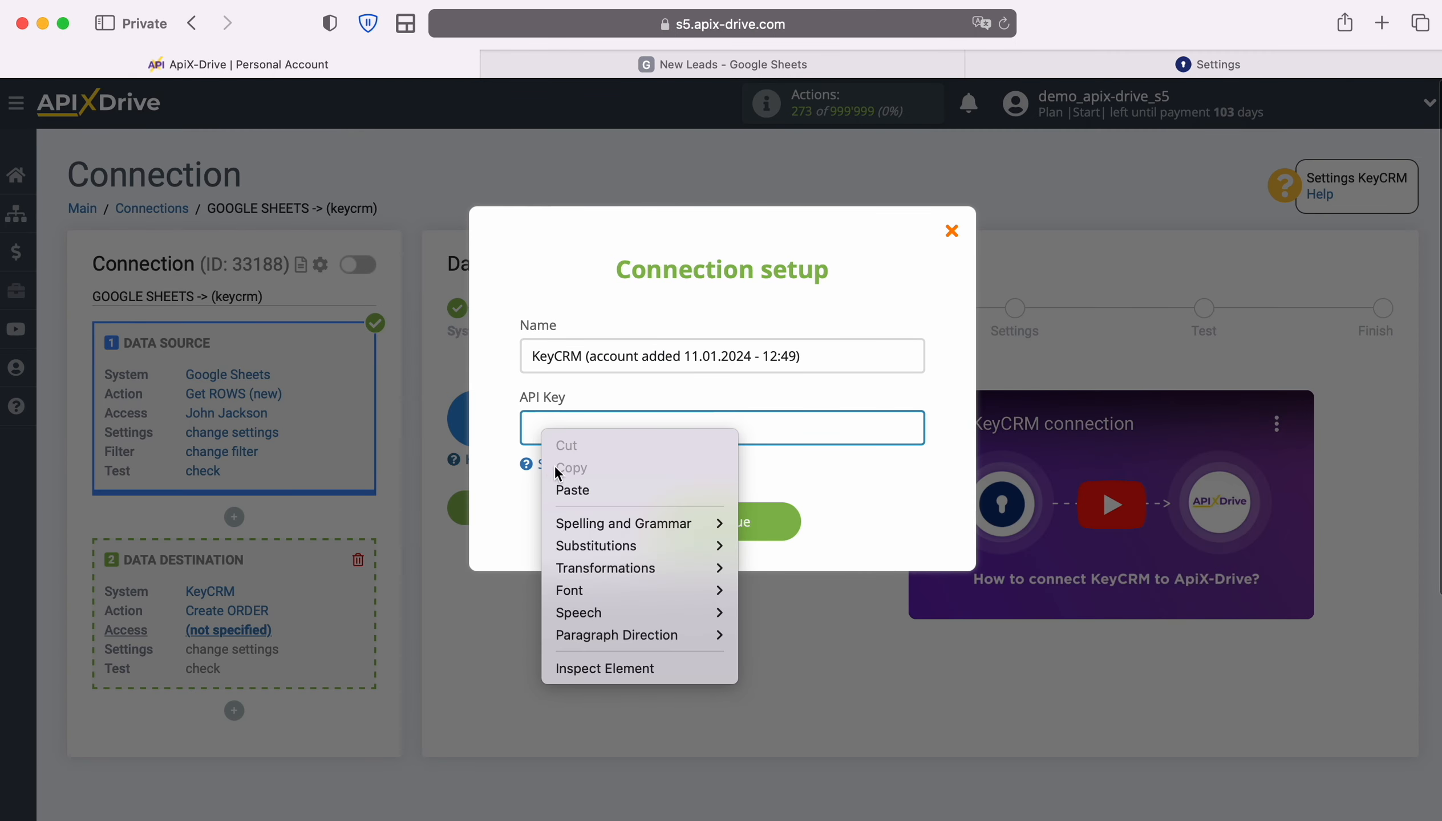
{"action": "left_click", "coordinate": [572, 490]}
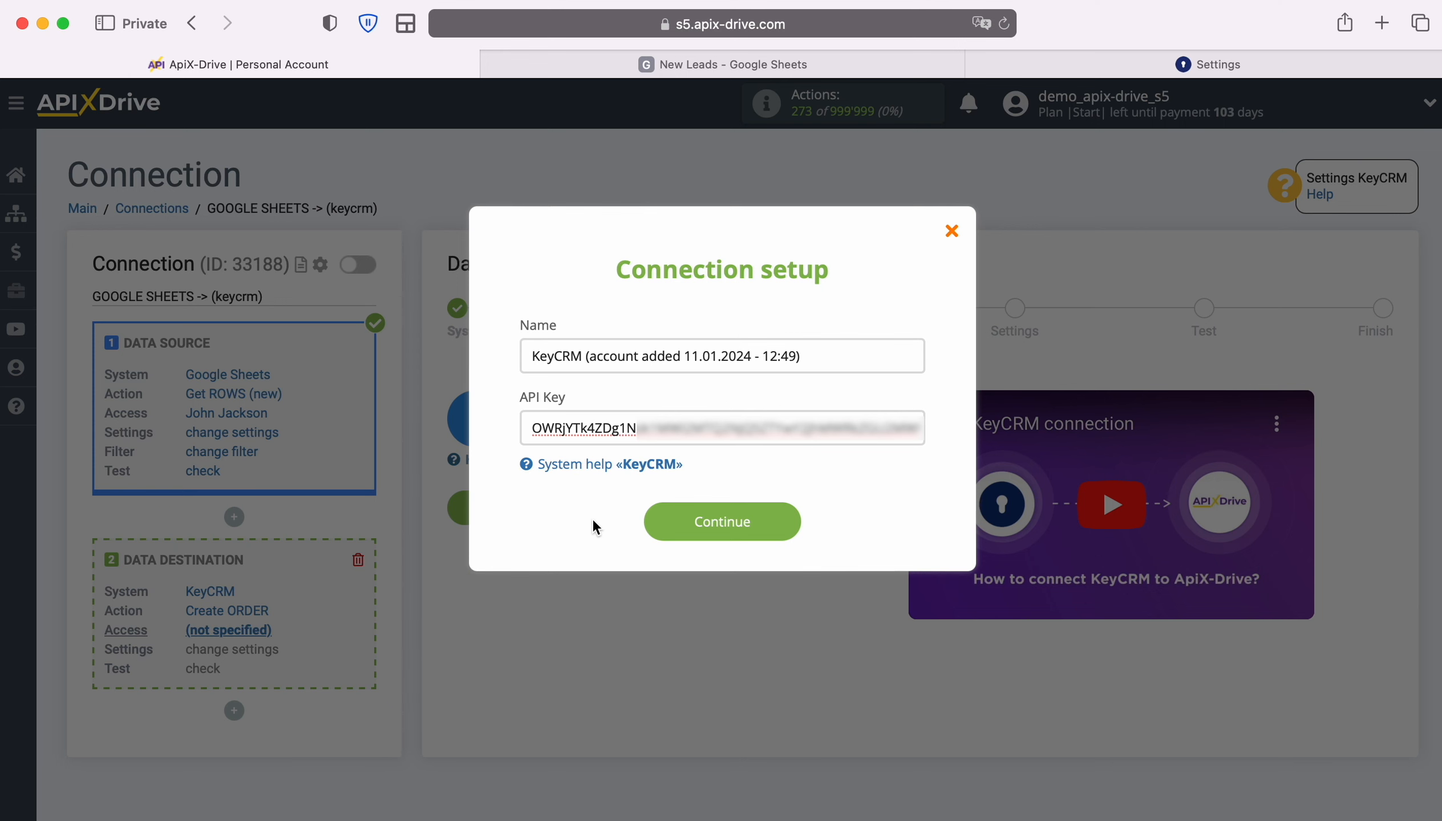
{"action": "left_click", "coordinate": [777, 524]}
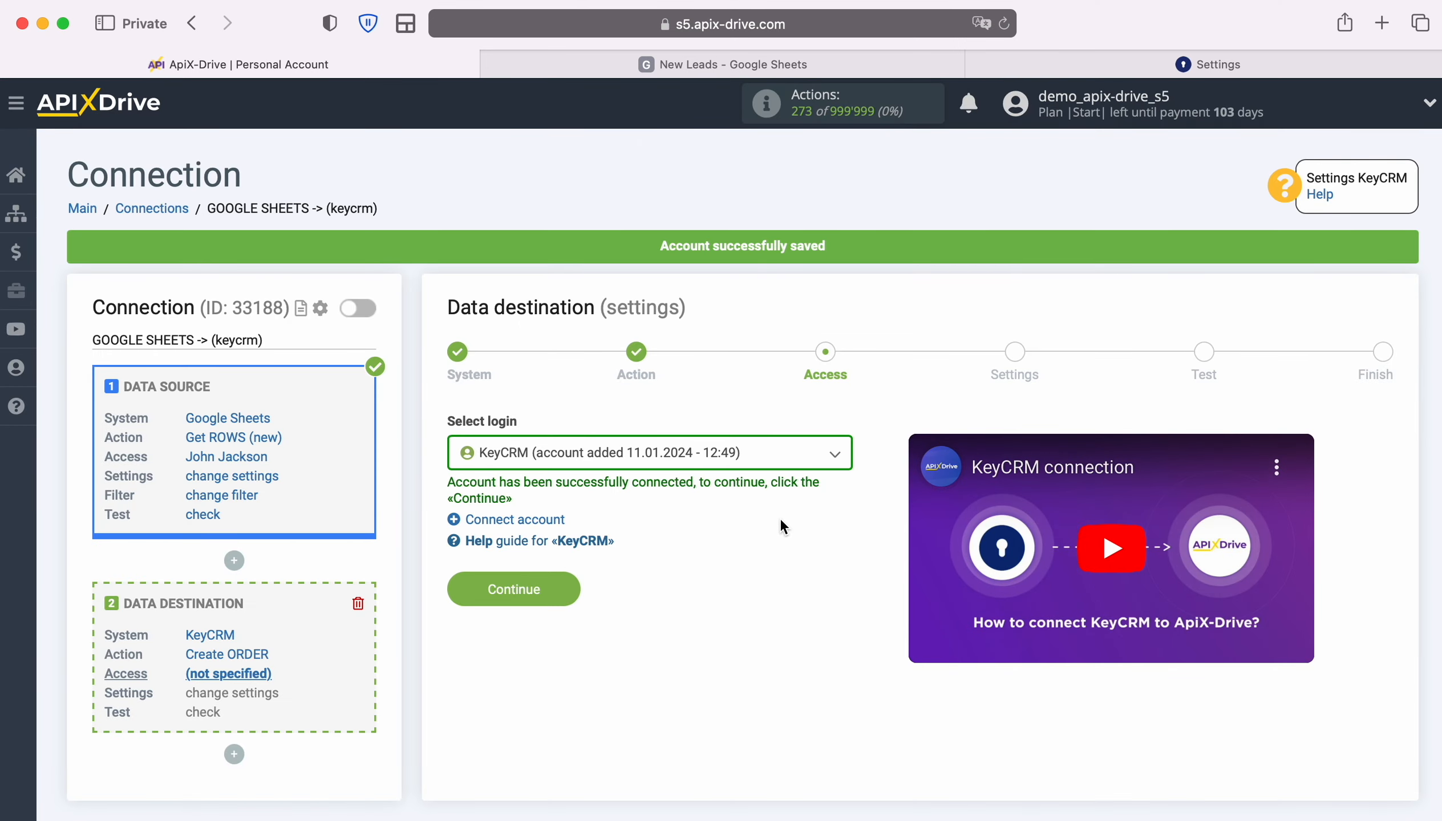
Select the connected KeyCRM account as the data destination login and continue to the settings stage.
{"action": "left_click", "coordinate": [833, 456]}
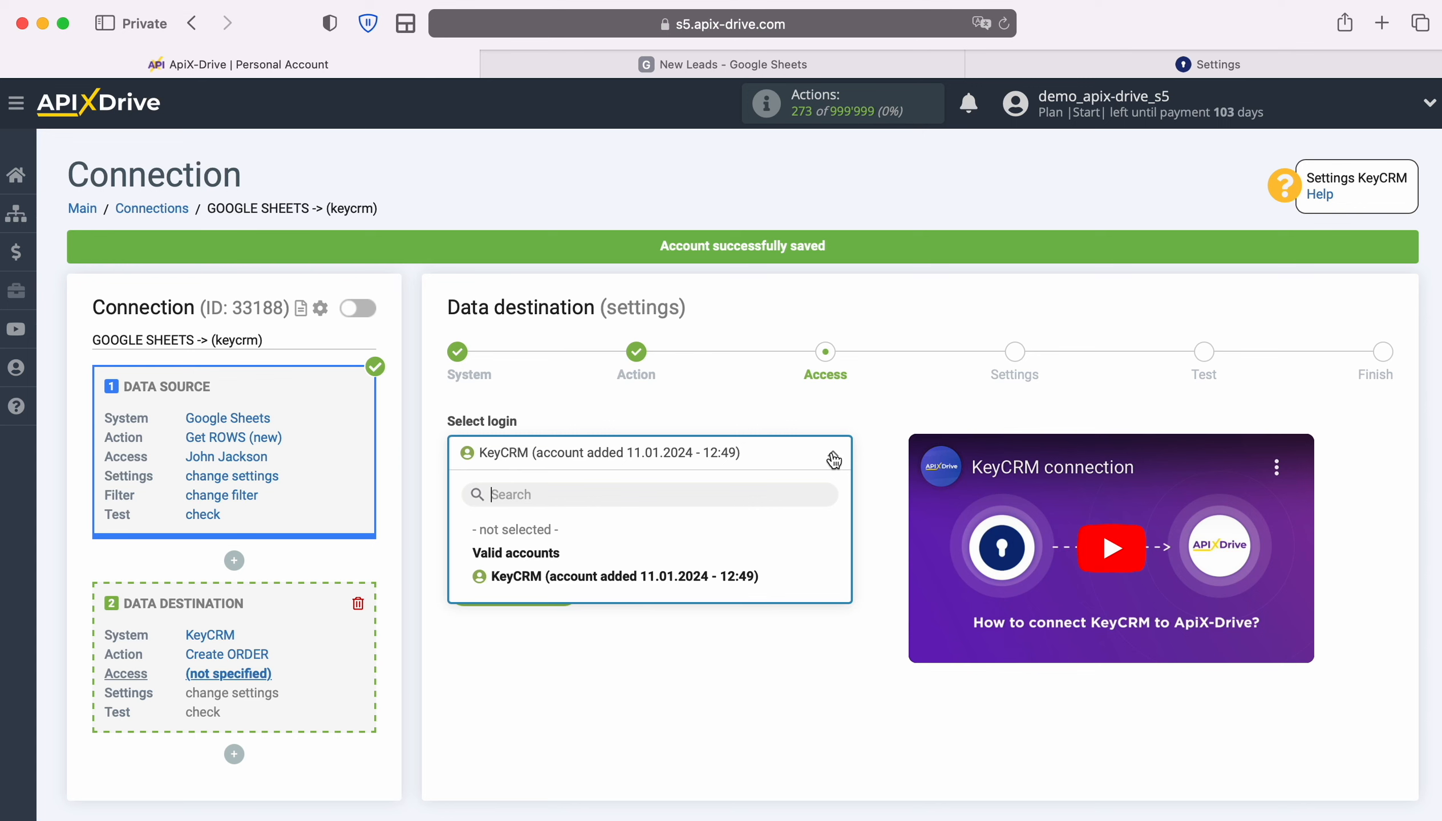
{"action": "left_click", "coordinate": [747, 574]}
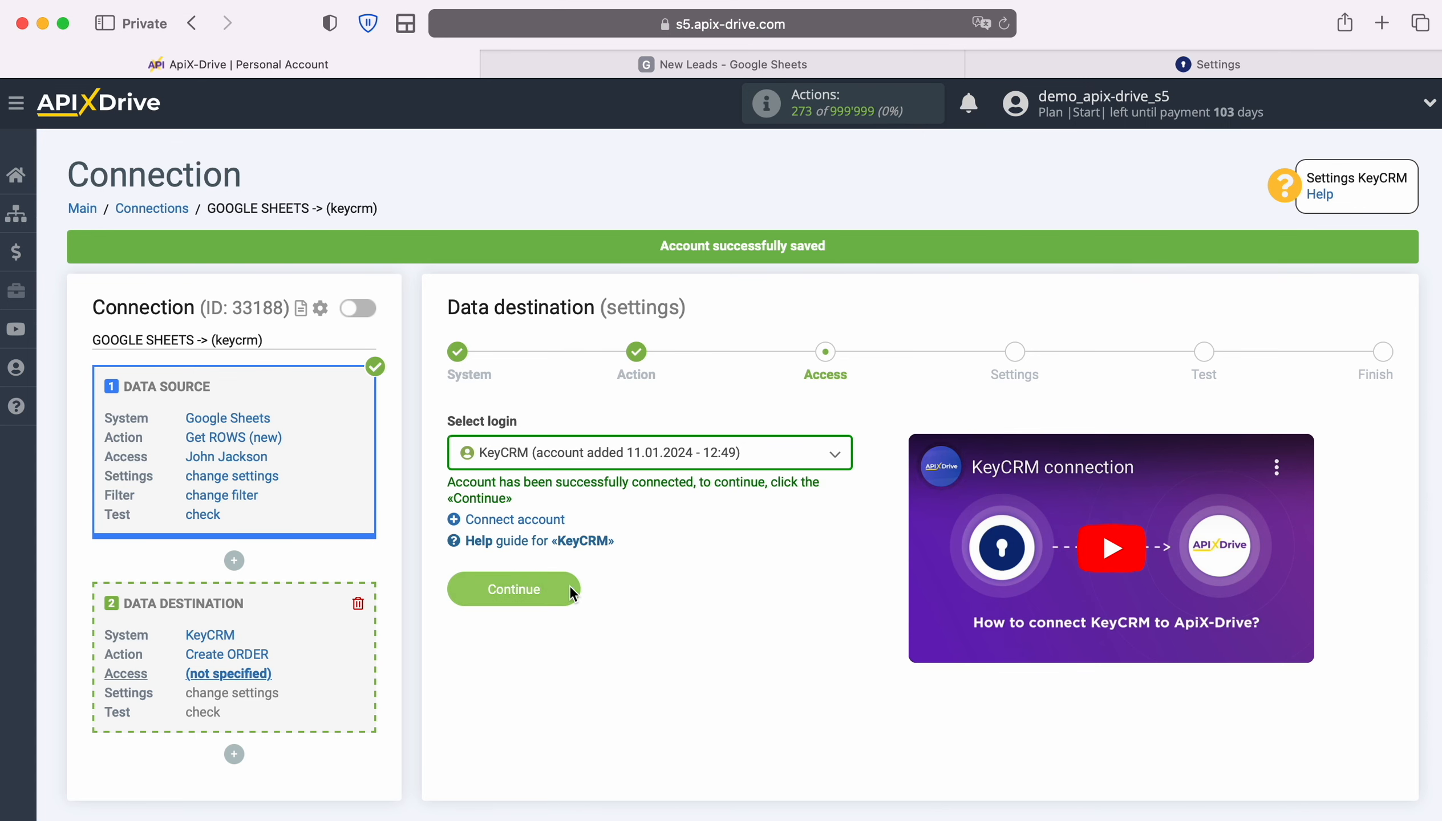
{"action": "left_click", "coordinate": [569, 586]}
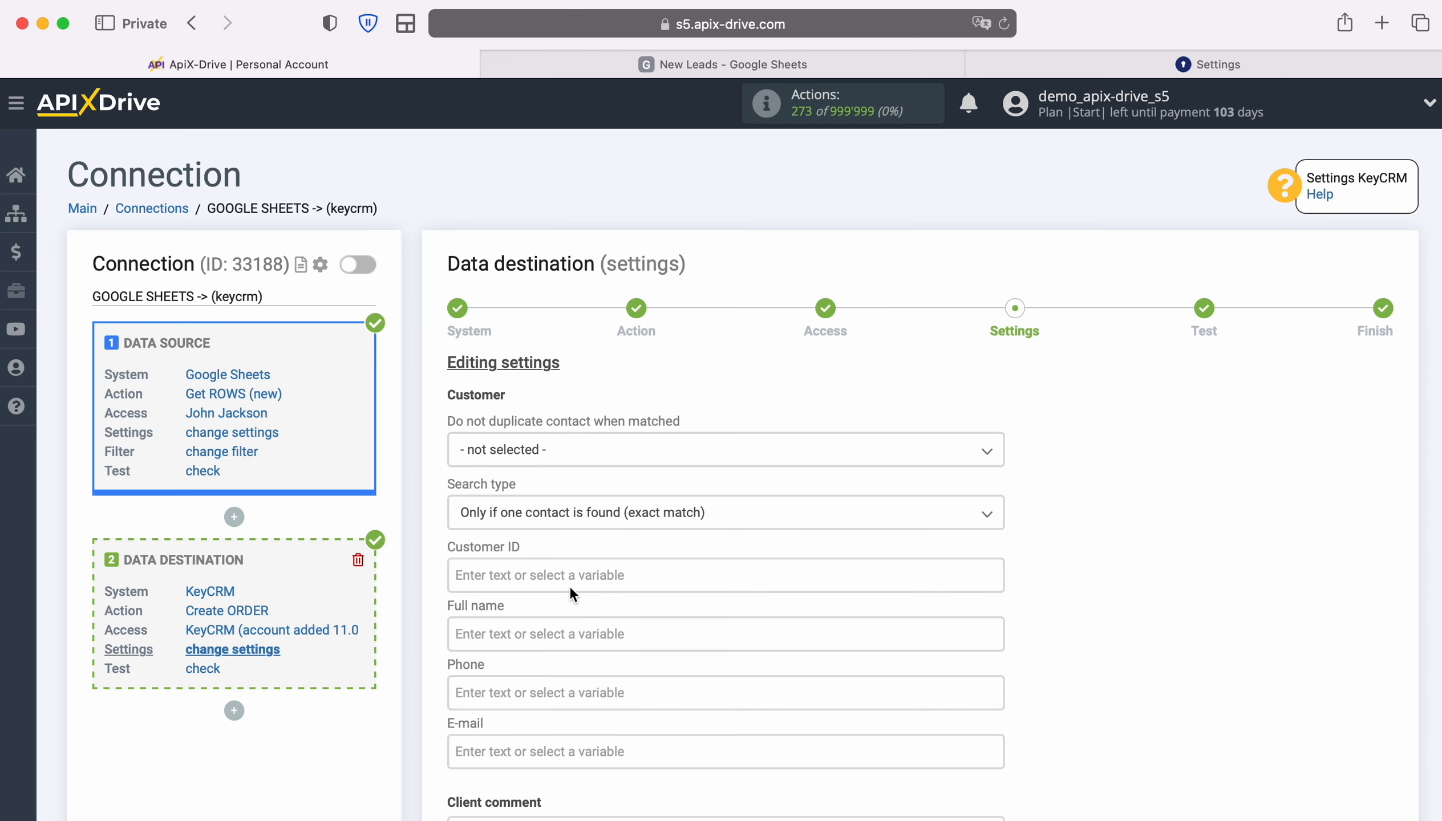
Map the customer's Full name field to the Google Sheets Column B variable.
{"action": "left_click", "coordinate": [537, 625]}
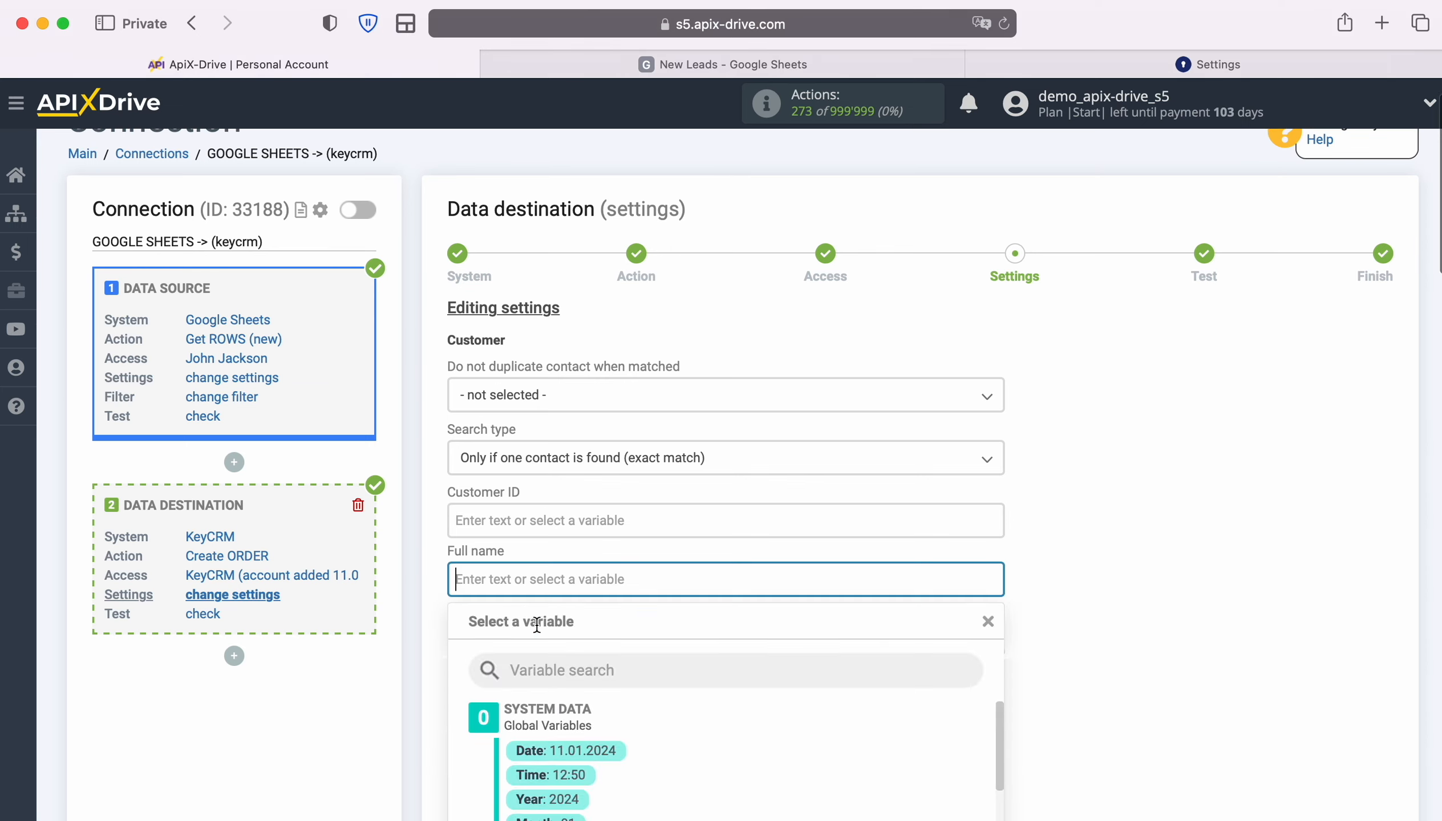
{"action": "scroll", "coordinate": [687, 515], "scroll_direction": "down", "scroll_amount": 7}
{"action": "scroll", "coordinate": [802, 542], "scroll_direction": "down", "scroll_amount": 1}
{"action": "scroll", "coordinate": [802, 542], "scroll_direction": "down", "scroll_amount": 2}
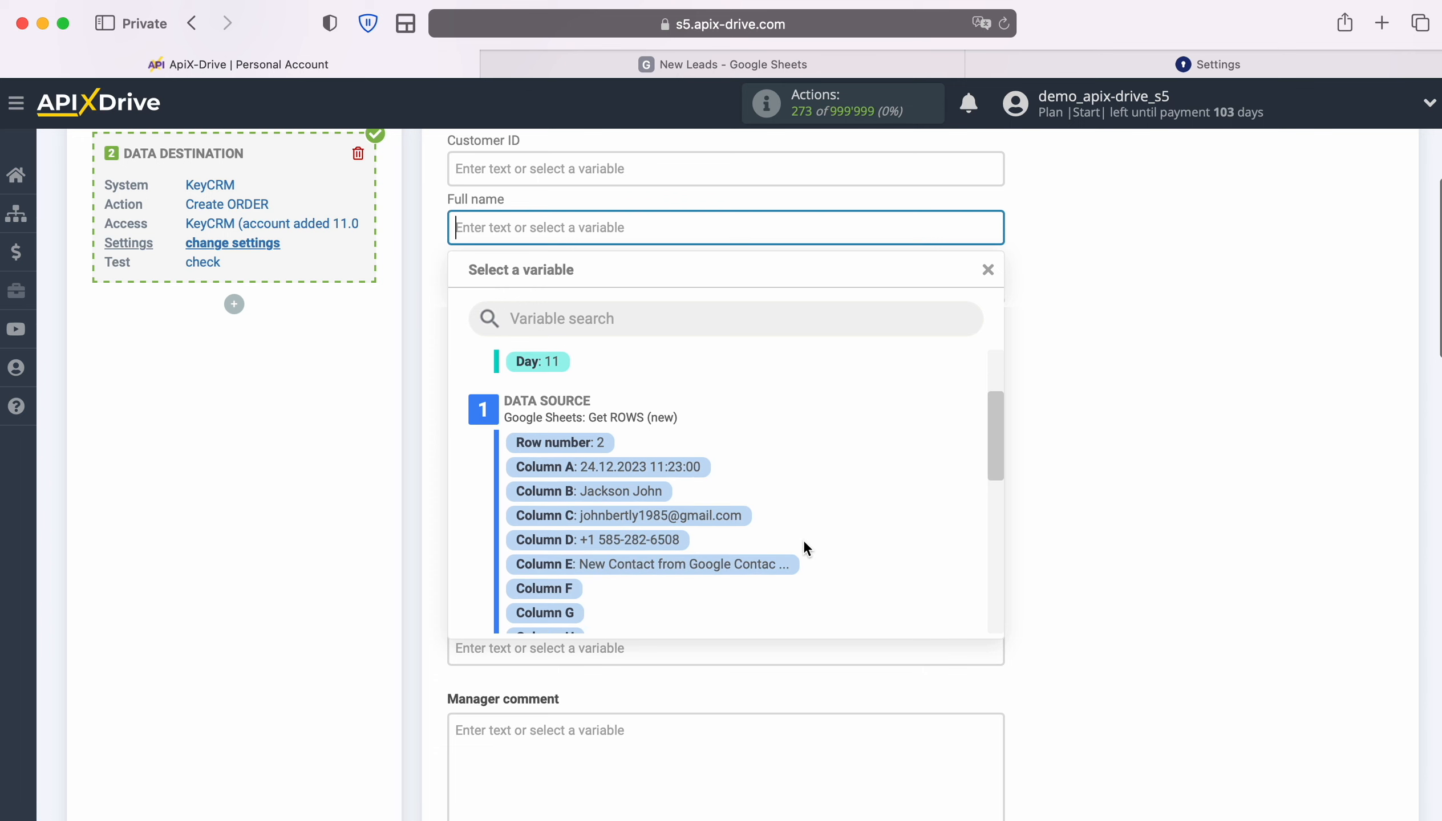
{"action": "left_click", "coordinate": [638, 490]}
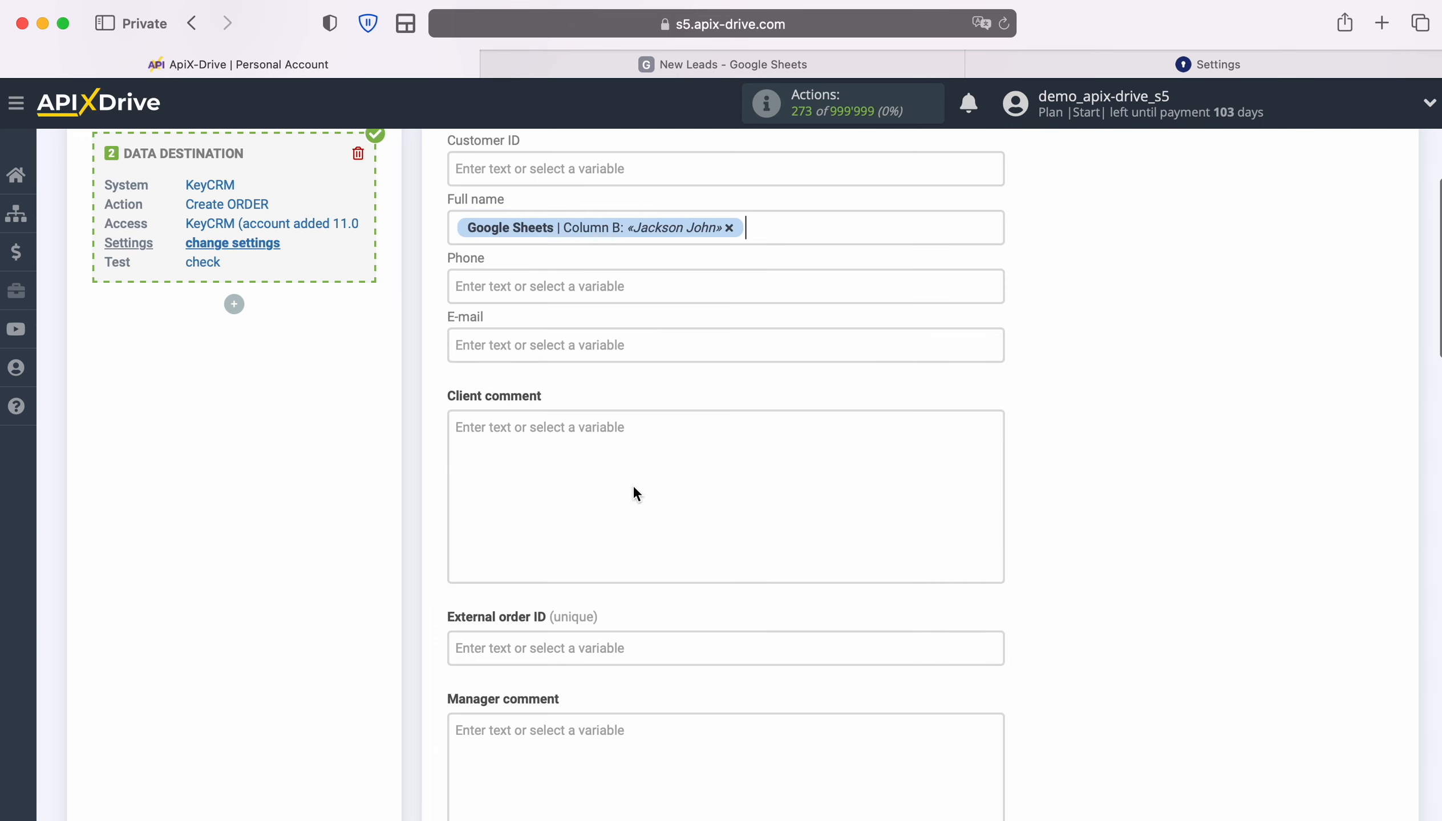
Map the customer's Phone field to Google Sheets Column D and the E-mail field to Column C.
{"action": "left_click", "coordinate": [608, 286]}
{"action": "scroll", "coordinate": [864, 492], "scroll_direction": "down", "scroll_amount": 2}
{"action": "scroll", "coordinate": [870, 488], "scroll_direction": "down", "scroll_amount": 1}
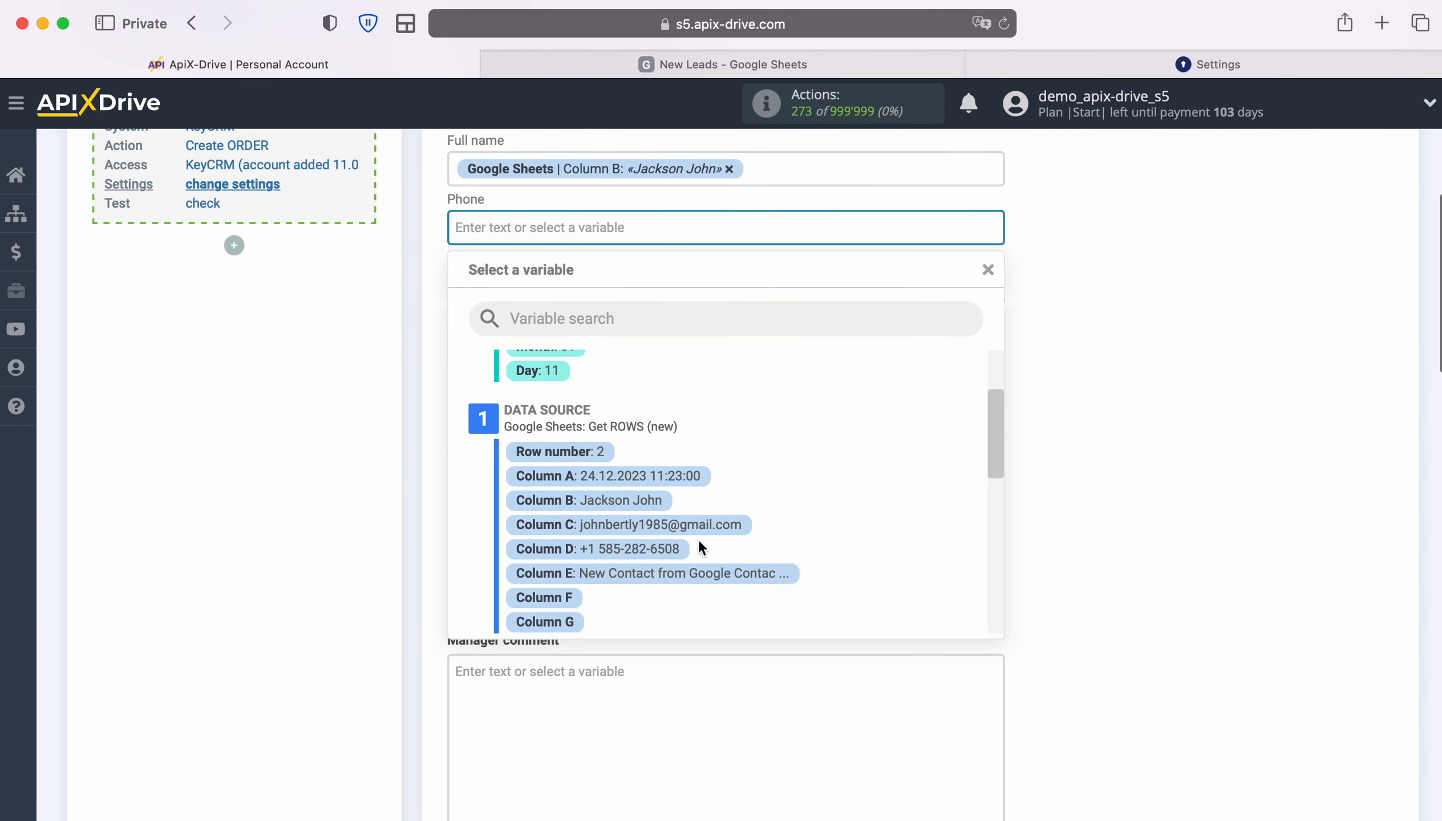
{"action": "left_click", "coordinate": [656, 550]}
{"action": "left_click", "coordinate": [612, 287]}
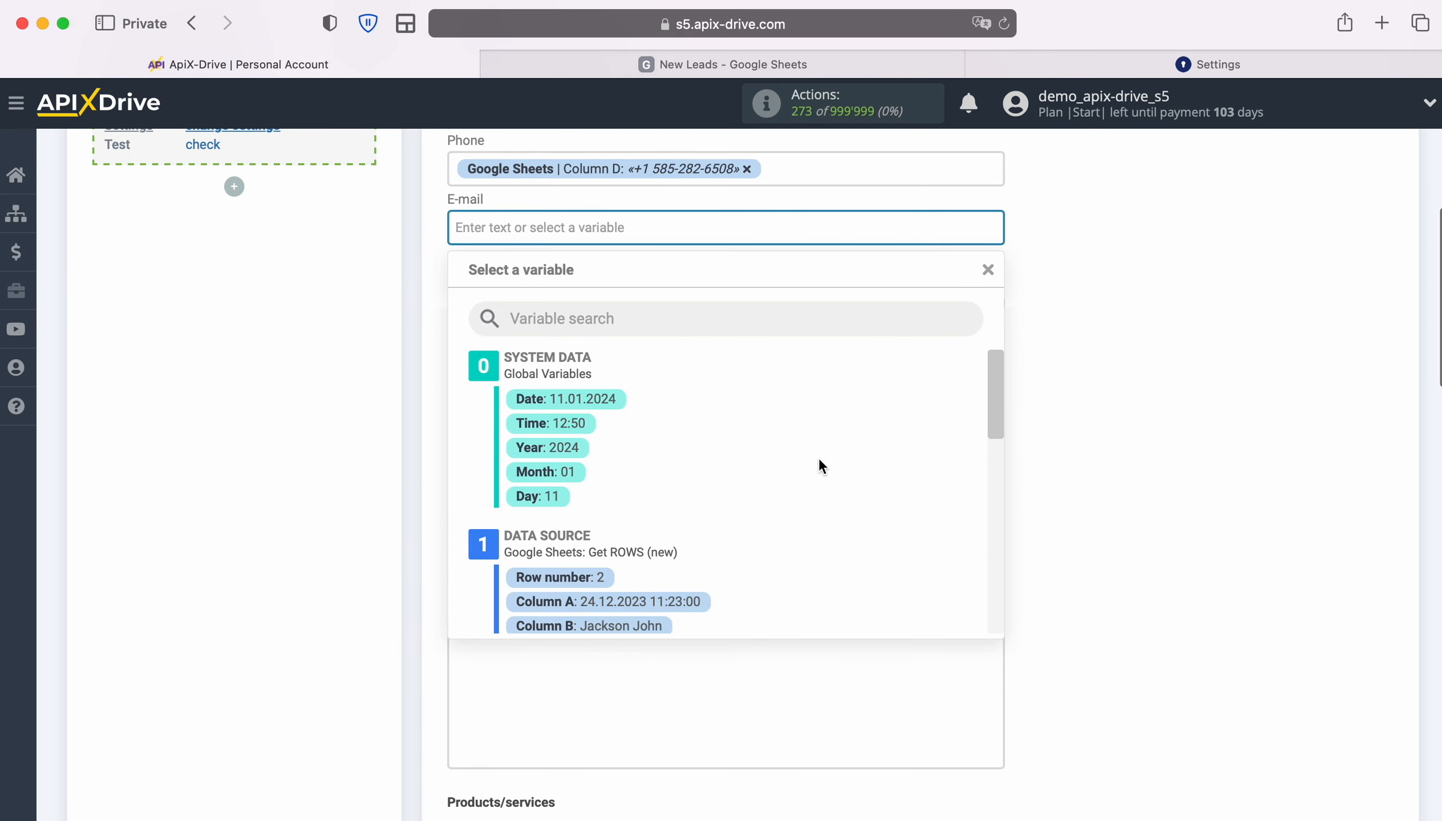
{"action": "scroll", "coordinate": [889, 496], "scroll_direction": "down", "scroll_amount": 2}
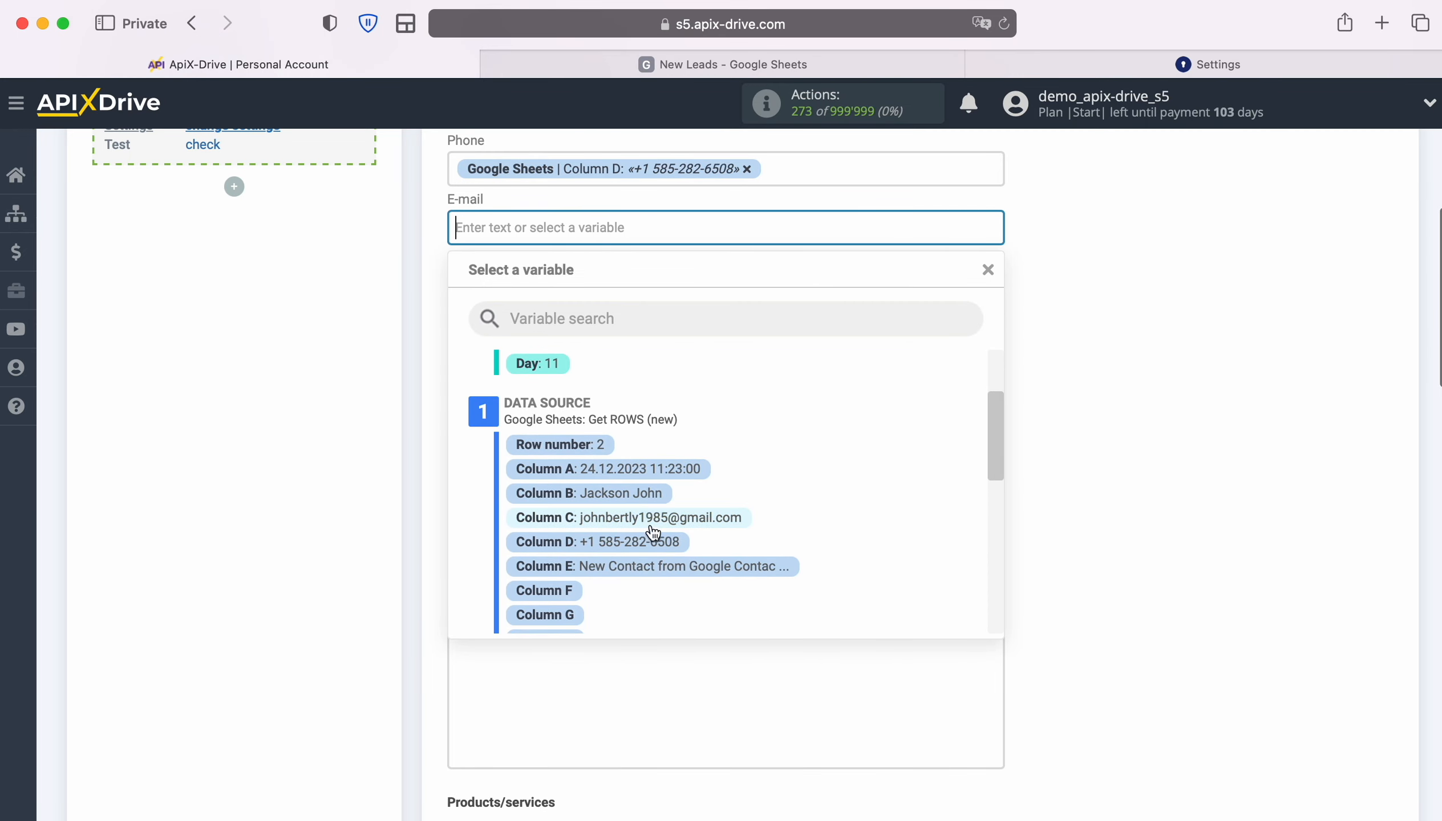
{"action": "left_click", "coordinate": [643, 517]}
Fill the Client comment with "Data" plus the Column A variable and, on a new line, "Note" plus the Column E variable.
{"action": "left_click", "coordinate": [611, 330]}
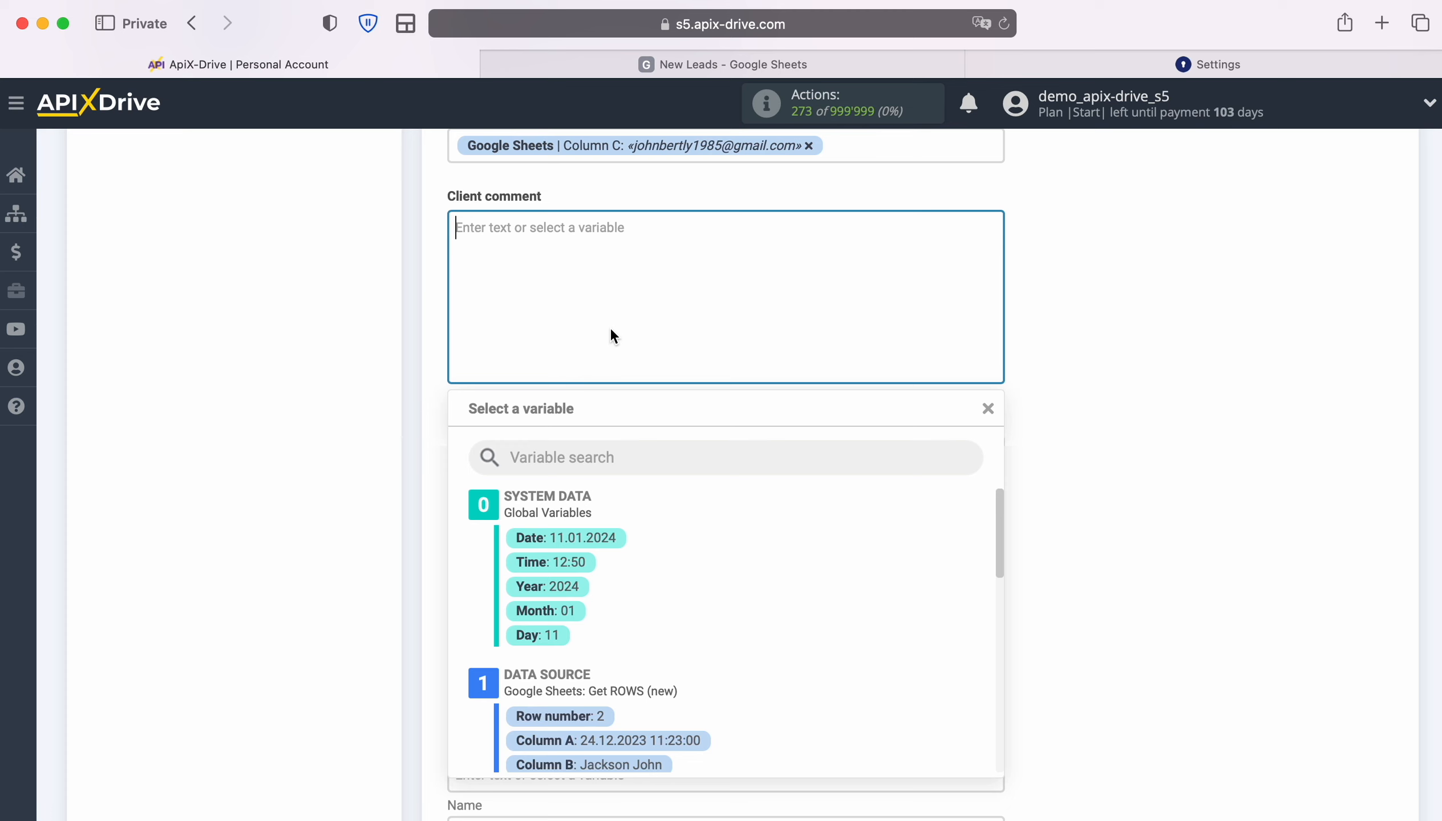
{"action": "type", "text": "Data"}
{"action": "scroll", "coordinate": [818, 645], "scroll_direction": "down", "scroll_amount": 2}
{"action": "left_click", "coordinate": [687, 641]}
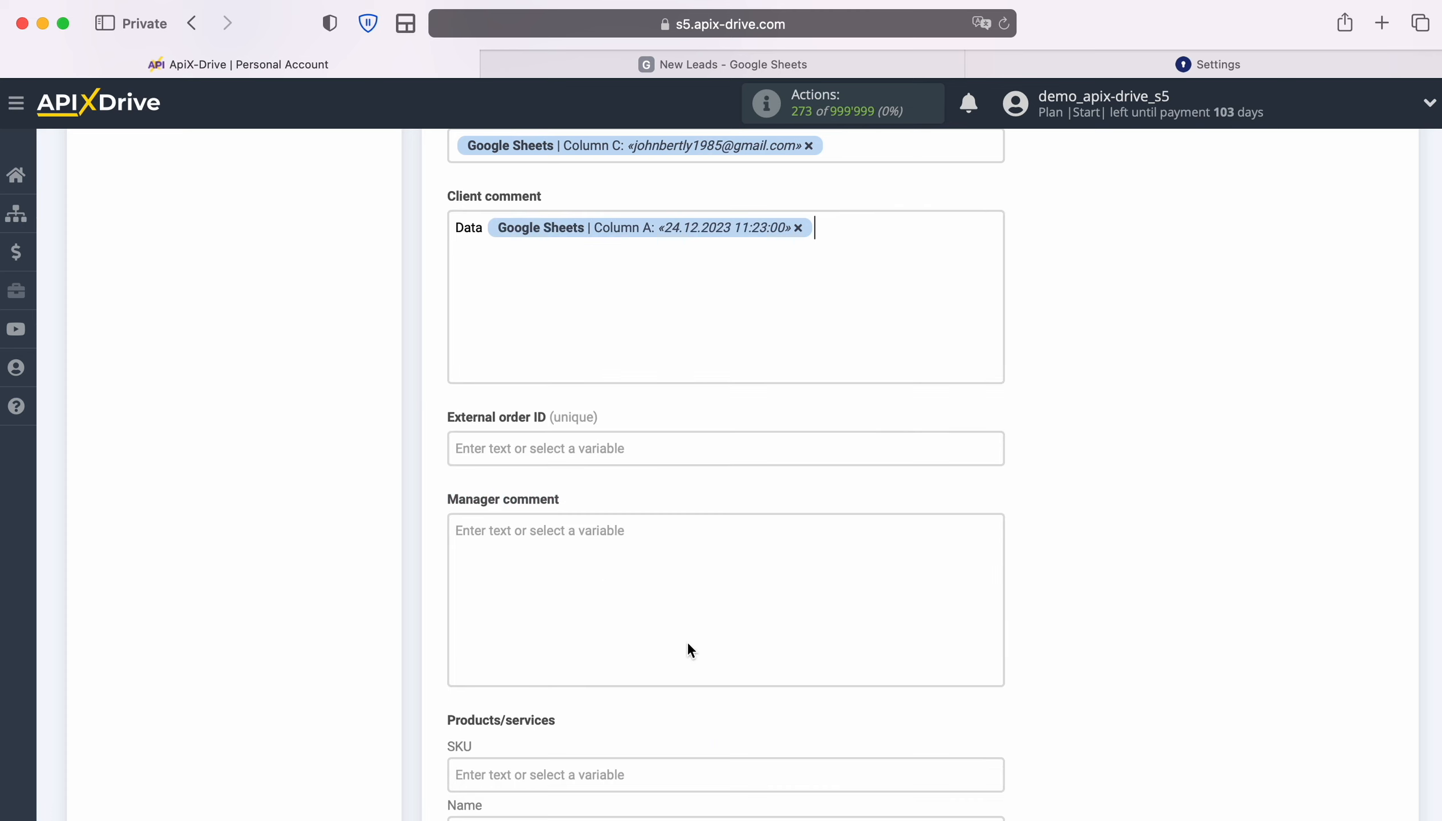
{"action": "key", "text": "Return"}
{"action": "type", "text": "Note"}
{"action": "scroll", "coordinate": [853, 617], "scroll_direction": "down", "scroll_amount": 2}
{"action": "left_click", "coordinate": [750, 659]}
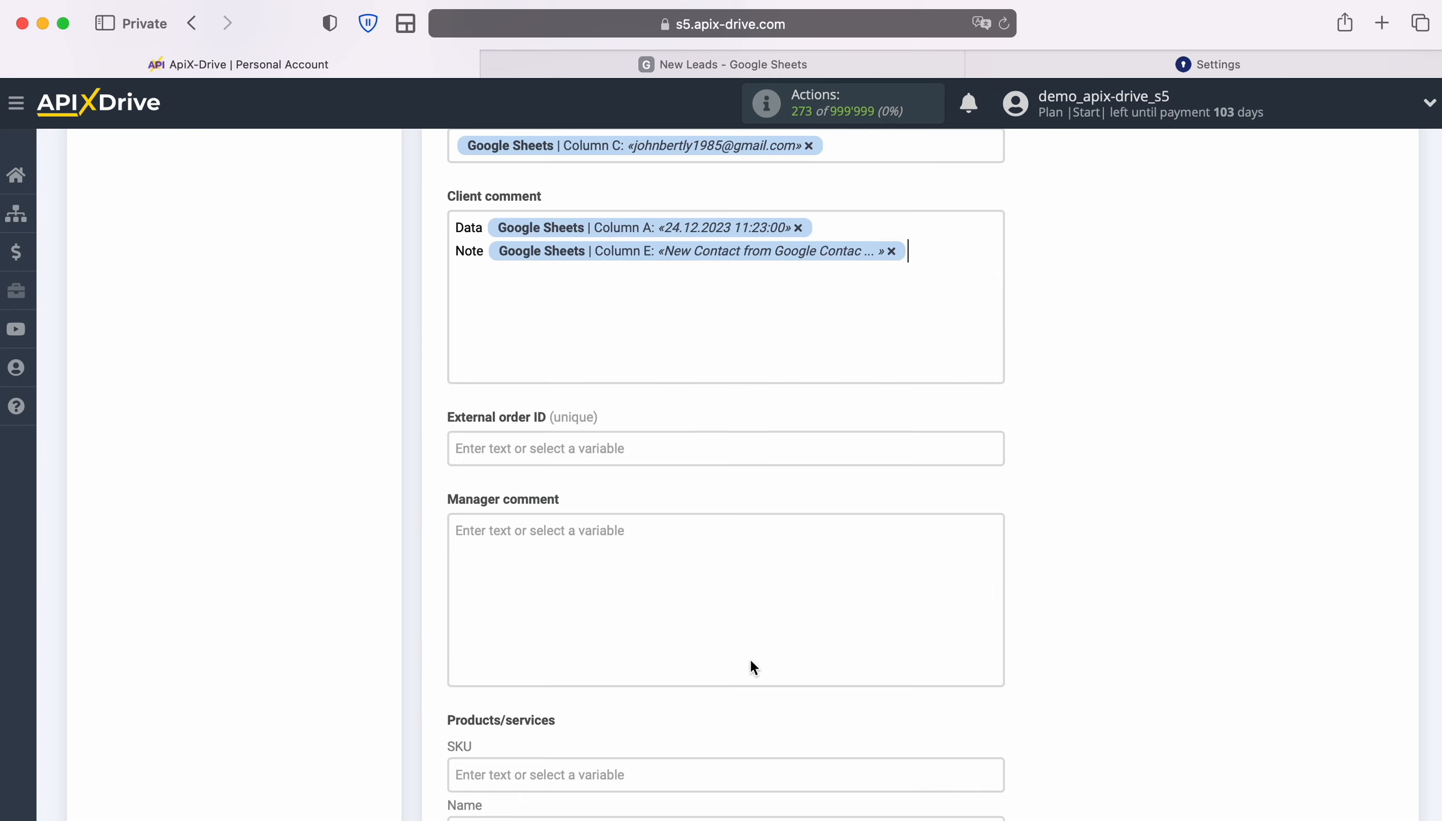
Enter iPhone 4s as the product name in the Products/services section.
{"action": "scroll", "coordinate": [1149, 482], "scroll_direction": "down", "scroll_amount": 5}
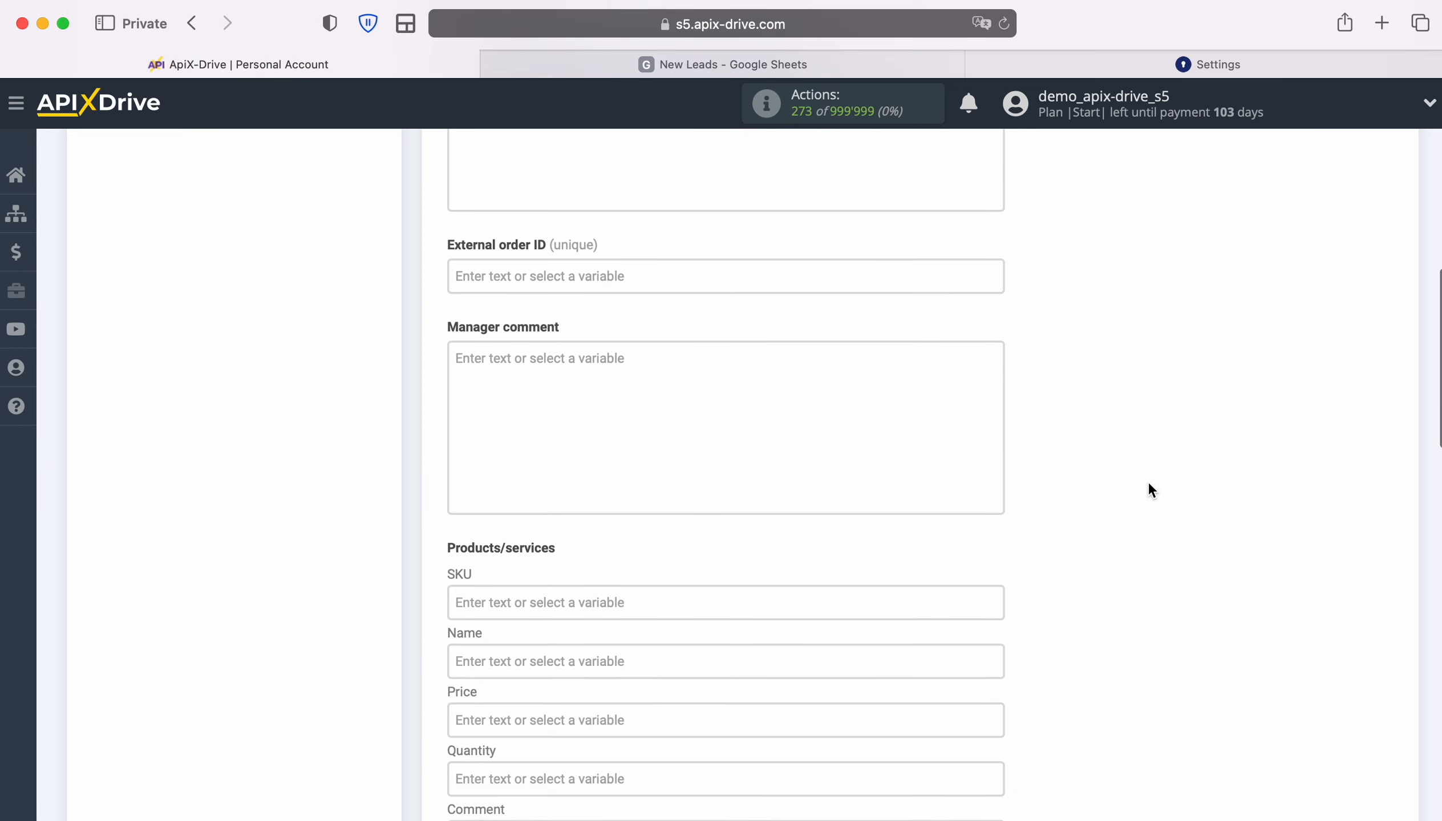
{"action": "scroll", "coordinate": [1148, 489], "scroll_direction": "down", "scroll_amount": 2}
{"action": "left_click", "coordinate": [608, 410]}
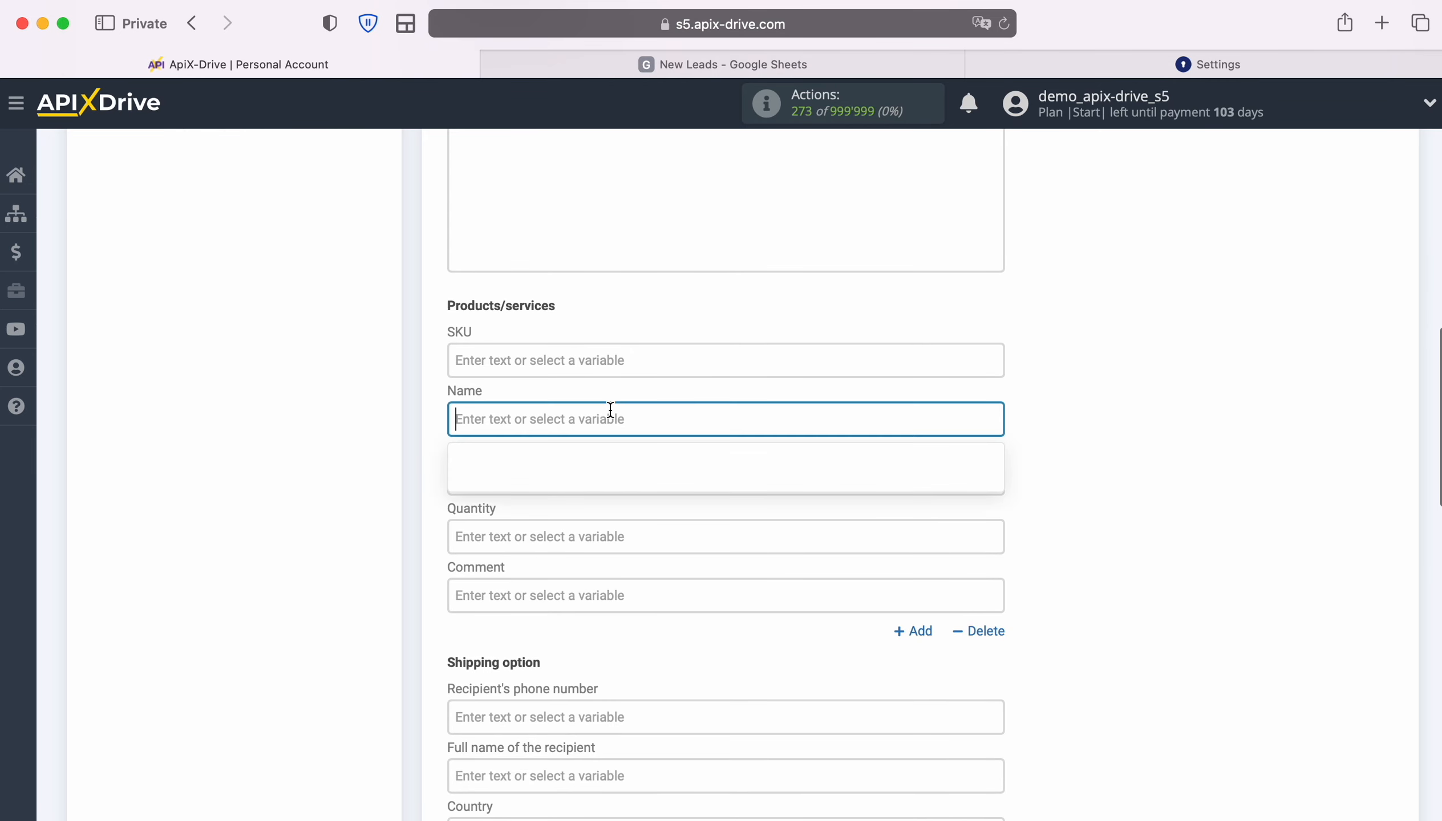
{"action": "type", "text": "iPho"}
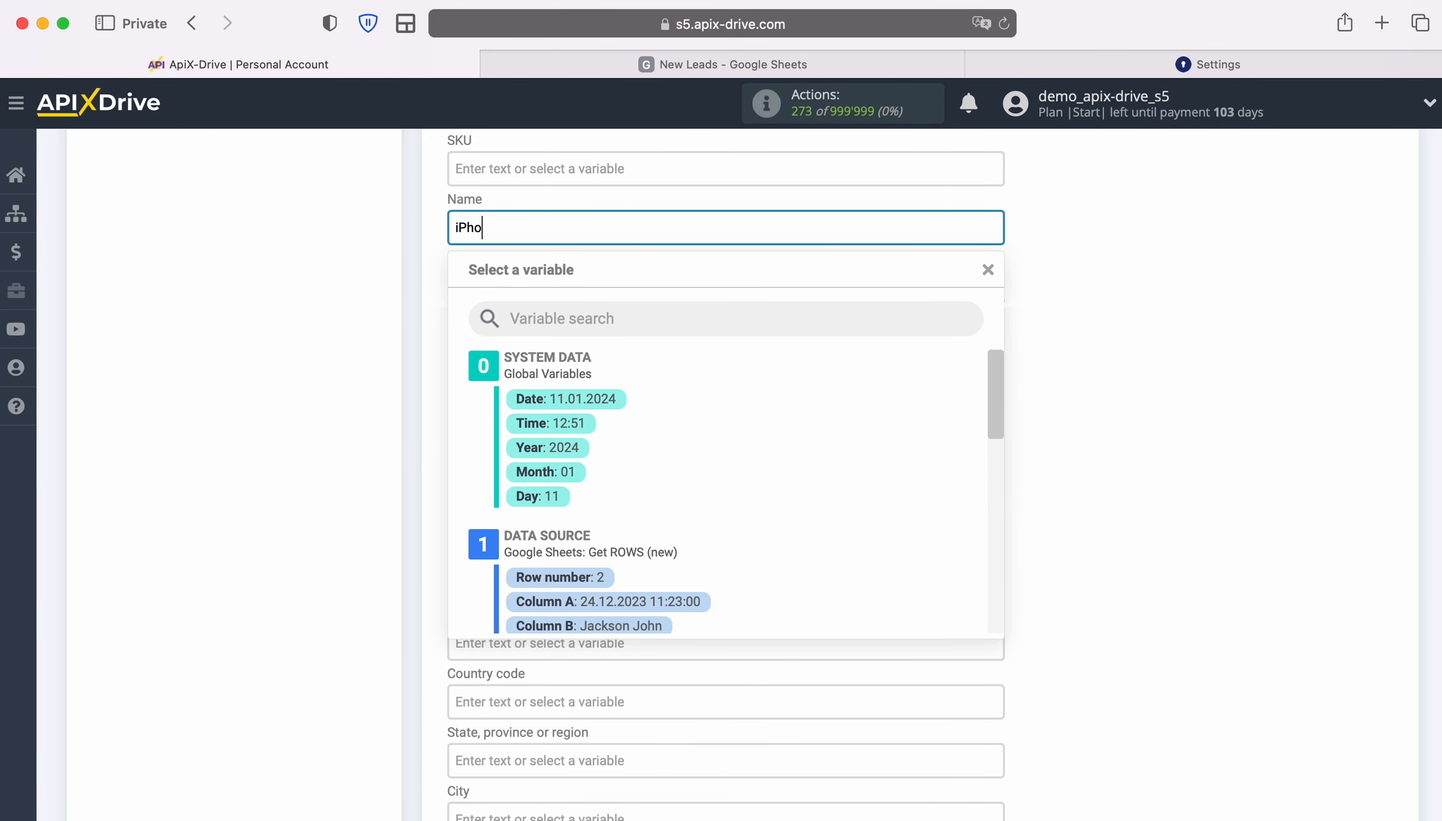
{"action": "type", "text": "ne 4s"}
{"action": "left_click", "coordinate": [307, 371]}
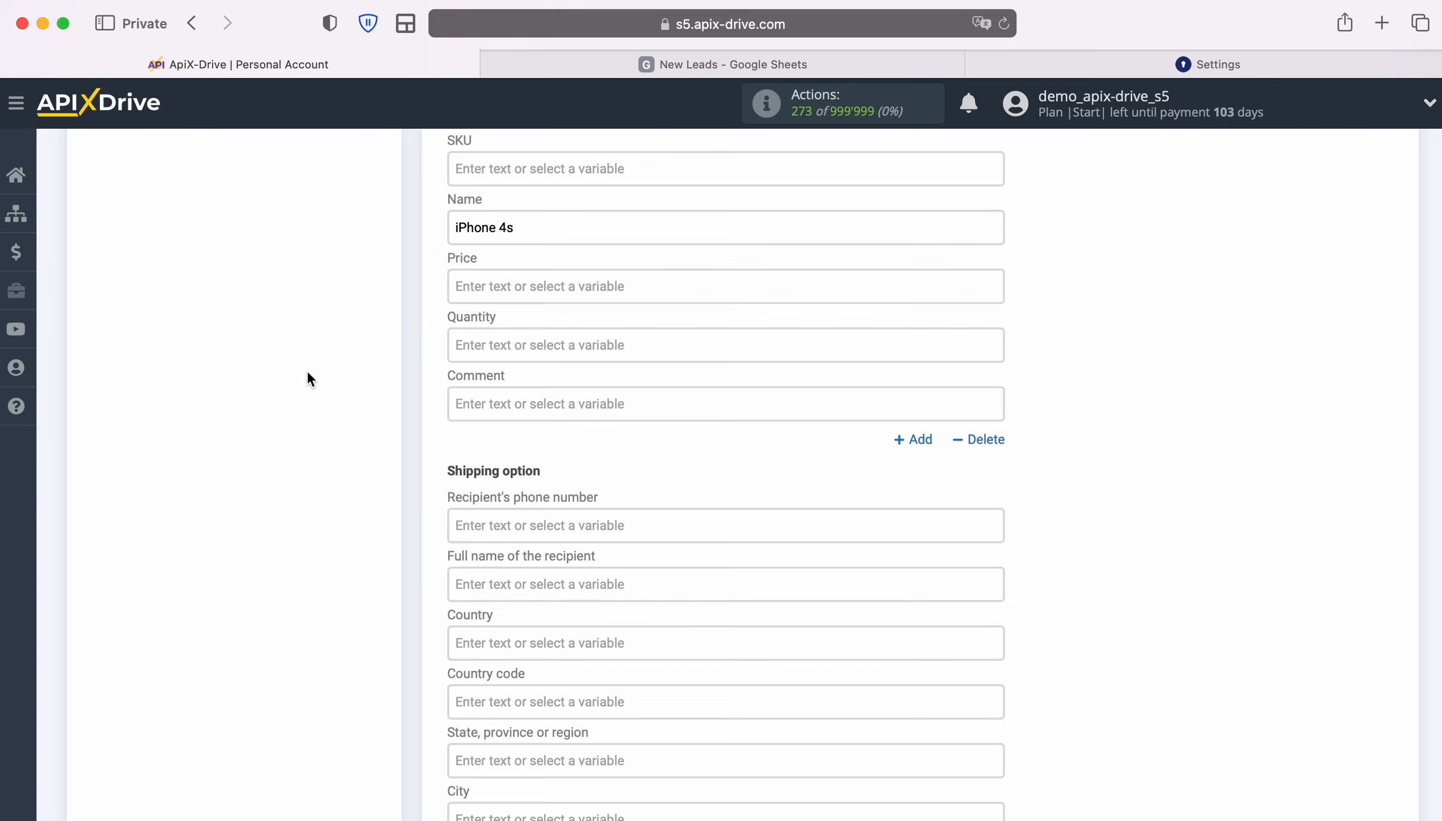
Set the product's price to 100 and its quantity to 1.
{"action": "left_click", "coordinate": [473, 293]}
{"action": "type", "text": "100"}
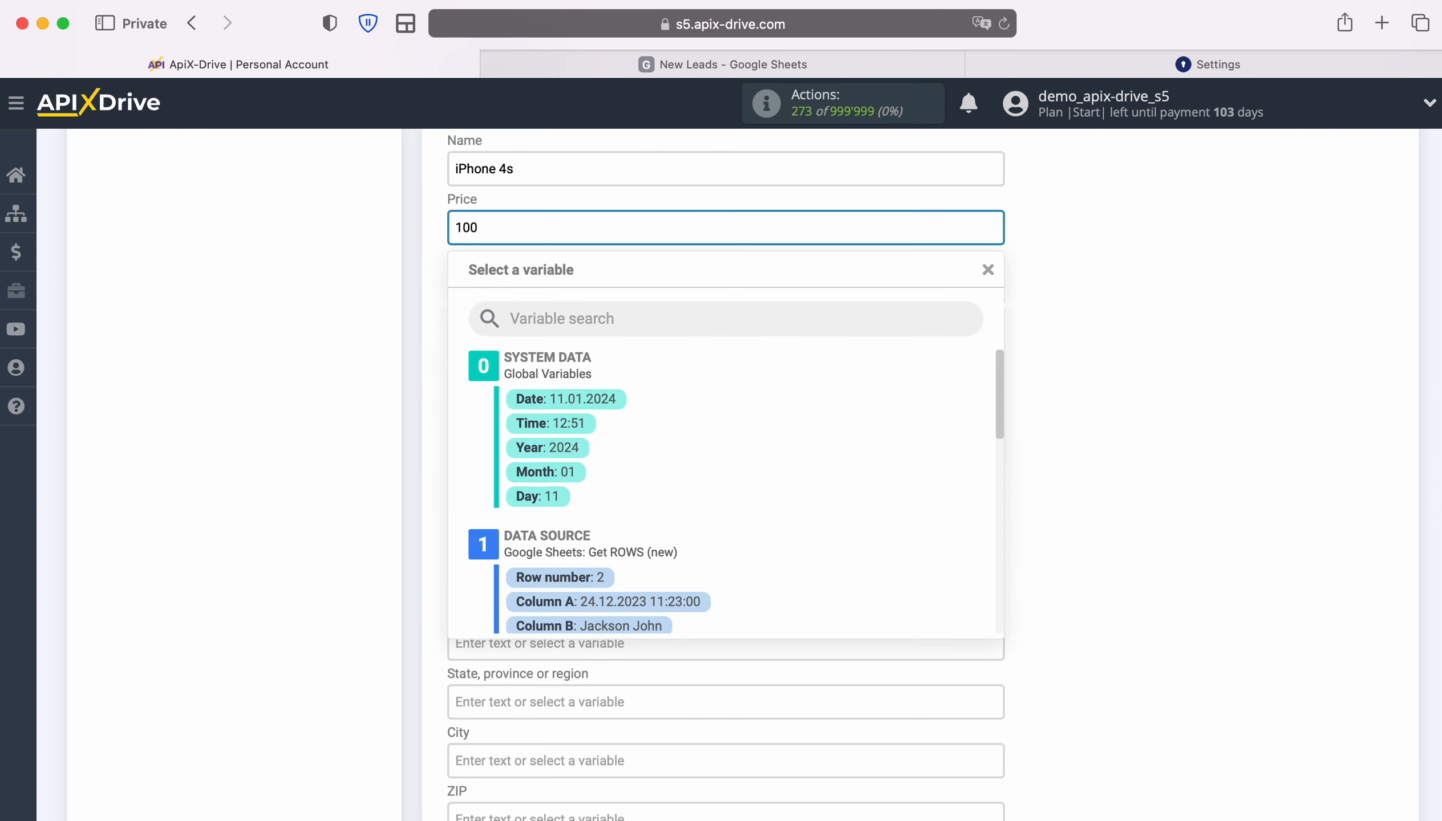
{"action": "left_click", "coordinate": [341, 289]}
{"action": "left_click", "coordinate": [550, 285]}
{"action": "type", "text": "1"}
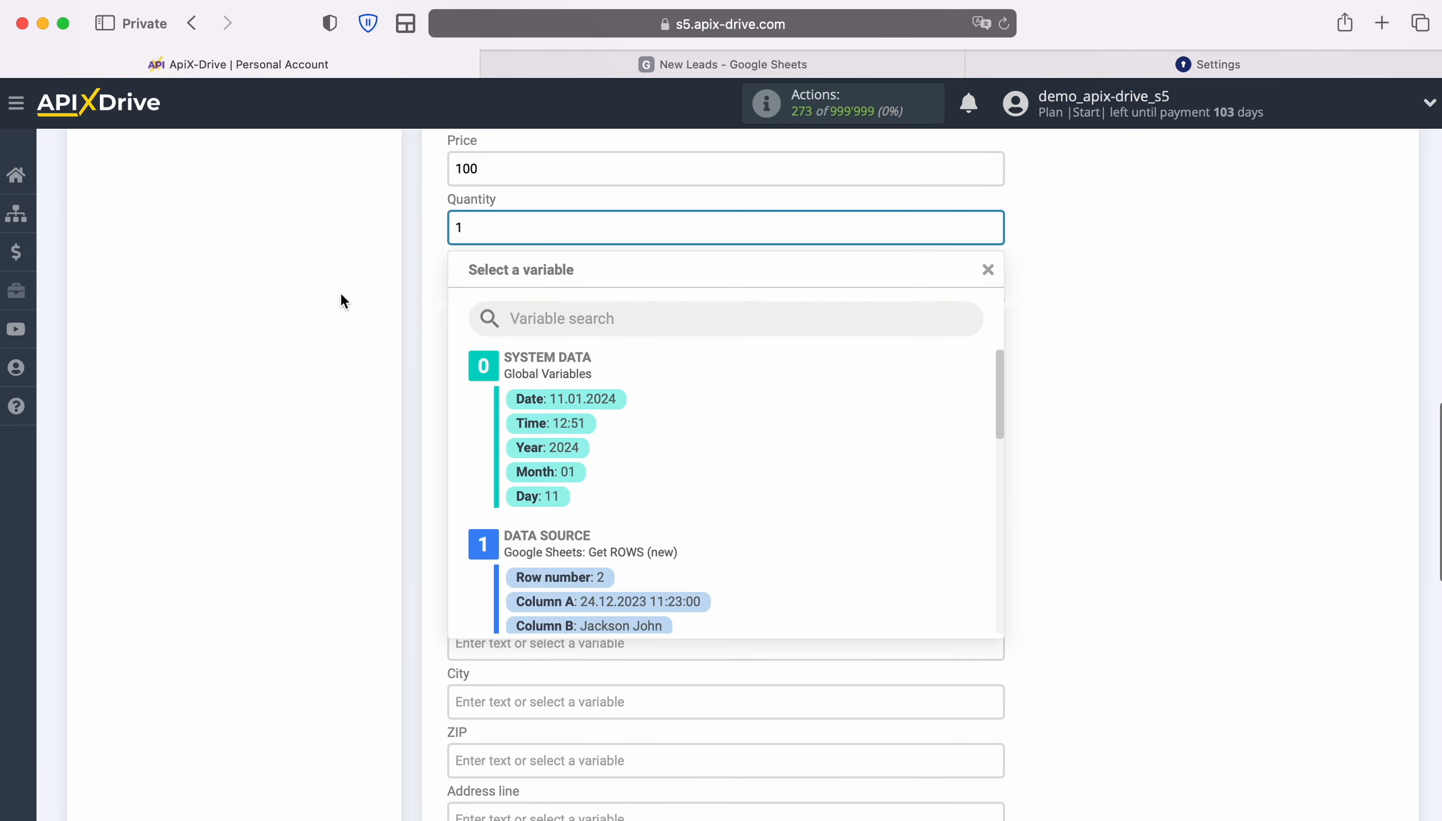
{"action": "left_click", "coordinate": [342, 295]}
Set the order source to New Leads, save the destination settings, and continue to the test stage.
{"action": "scroll", "coordinate": [1127, 400], "scroll_direction": "down", "scroll_amount": 10}
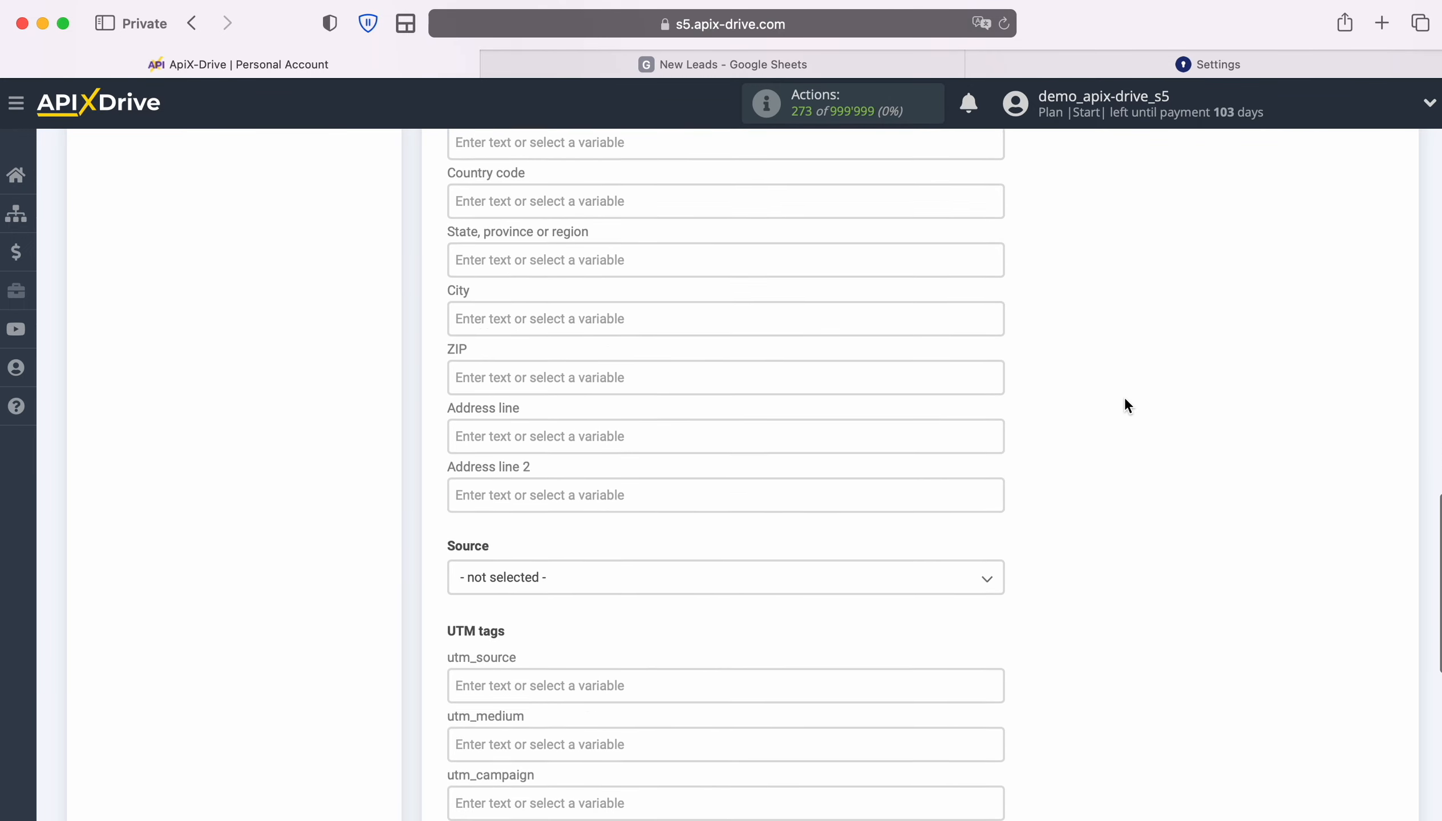
{"action": "left_click", "coordinate": [855, 339]}
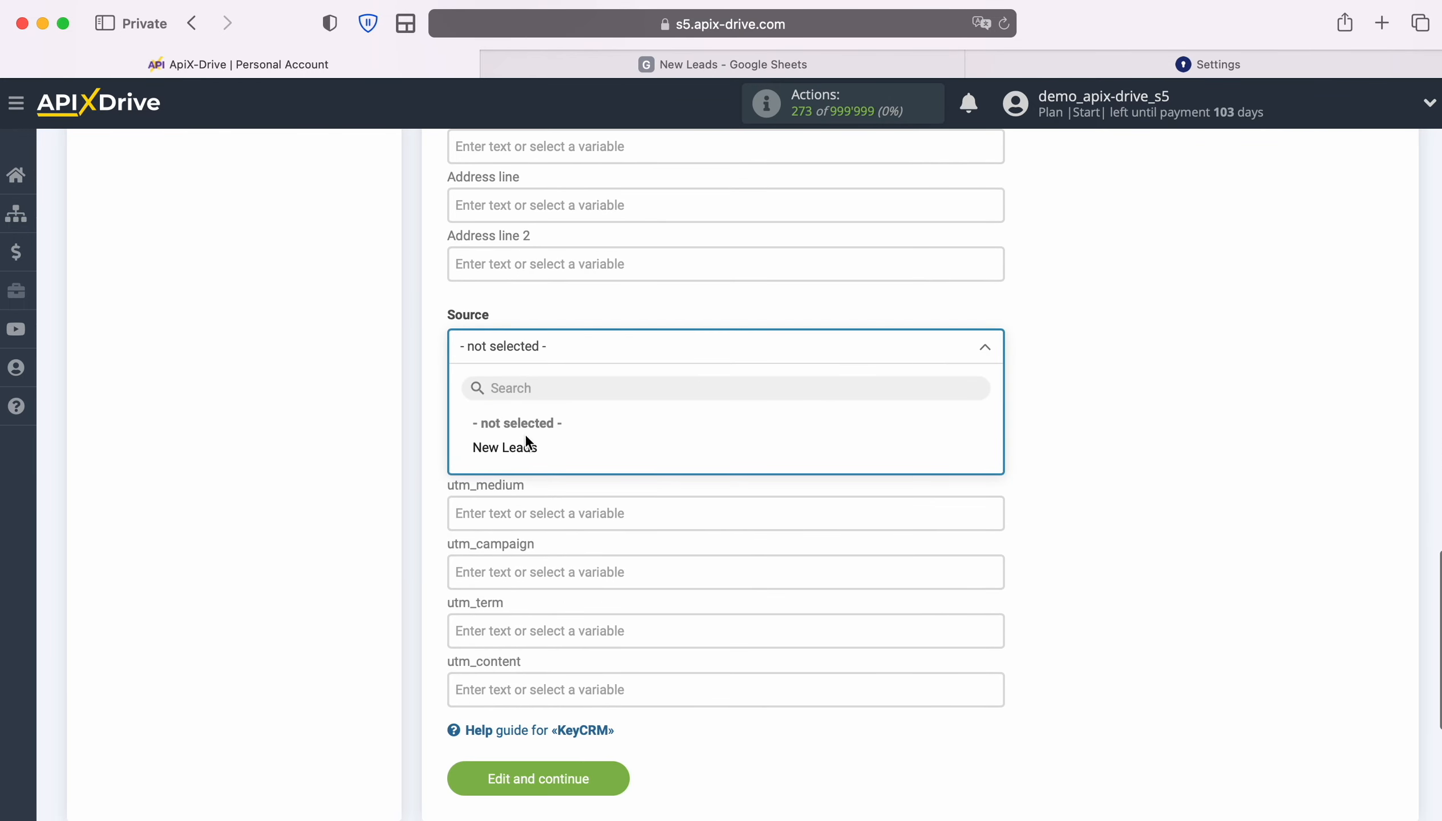
{"action": "left_click", "coordinate": [487, 445]}
{"action": "scroll", "coordinate": [1113, 426], "scroll_direction": "down", "scroll_amount": 2}
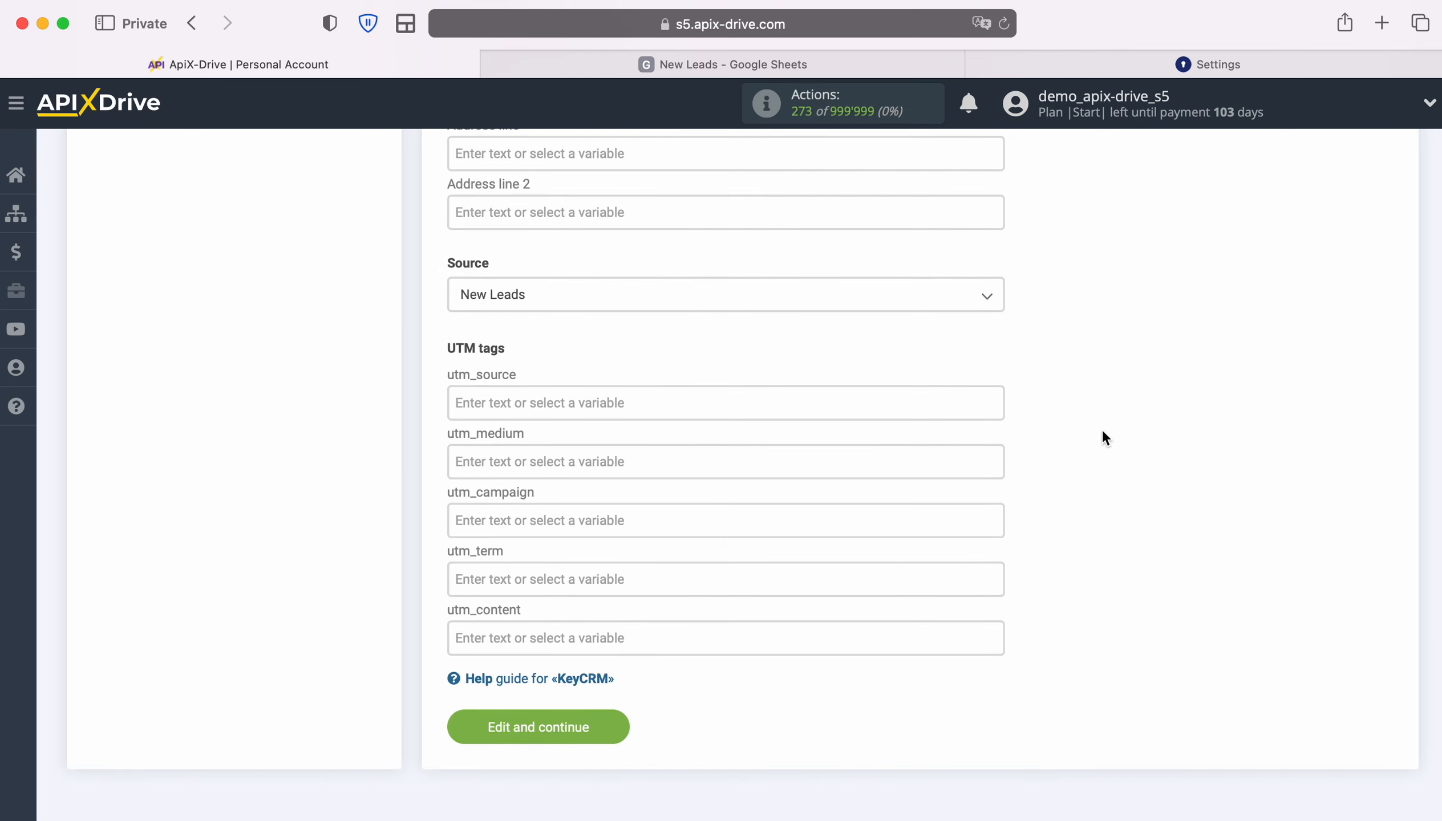
{"action": "left_click", "coordinate": [612, 727]}
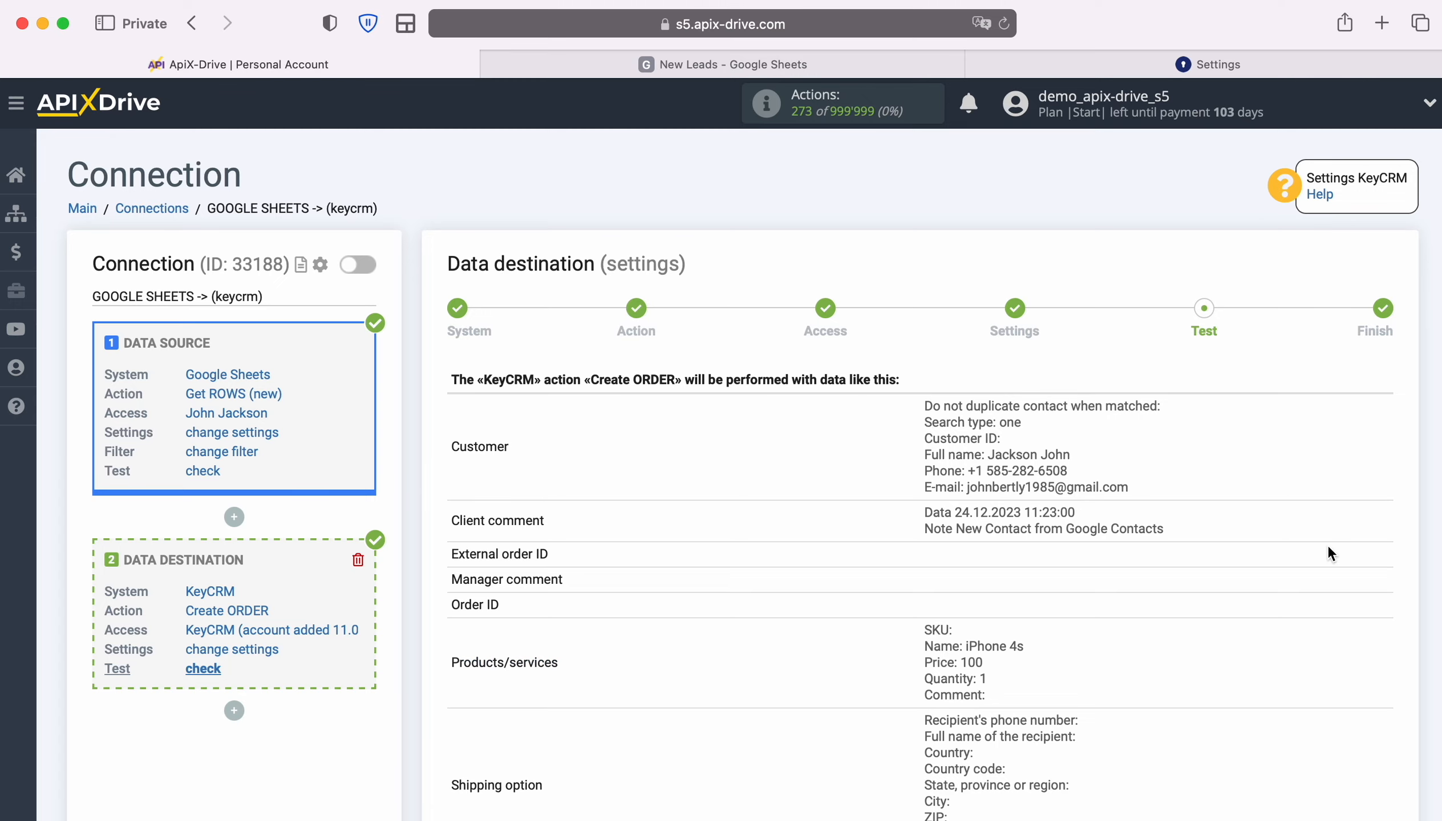
Send the test data to KeyCRM and expand the new order in the KeyCRM order list to check its details.
{"action": "scroll", "coordinate": [1334, 546], "scroll_direction": "down", "scroll_amount": 5}
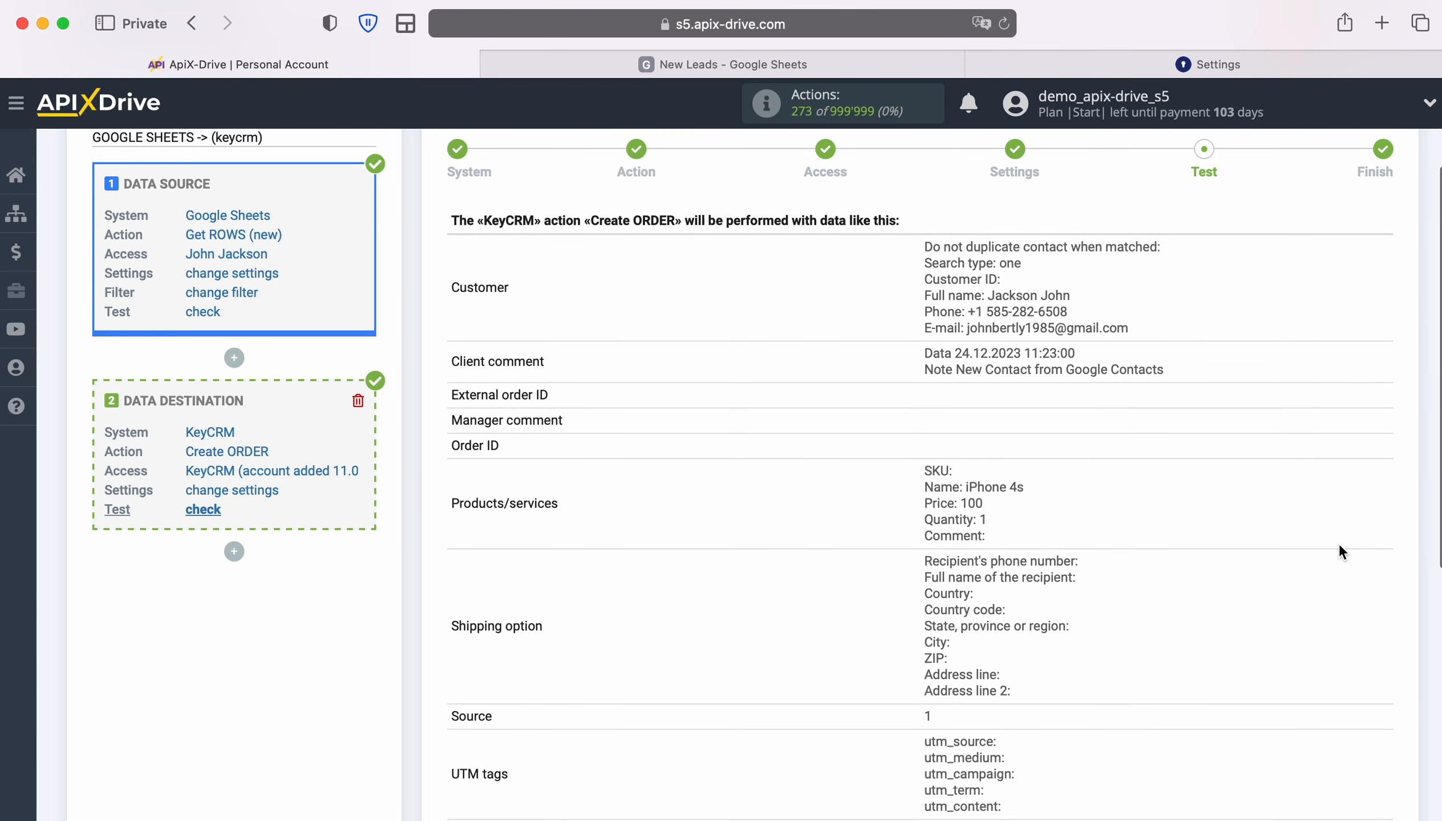
{"action": "scroll", "coordinate": [1338, 544], "scroll_direction": "down", "scroll_amount": 3}
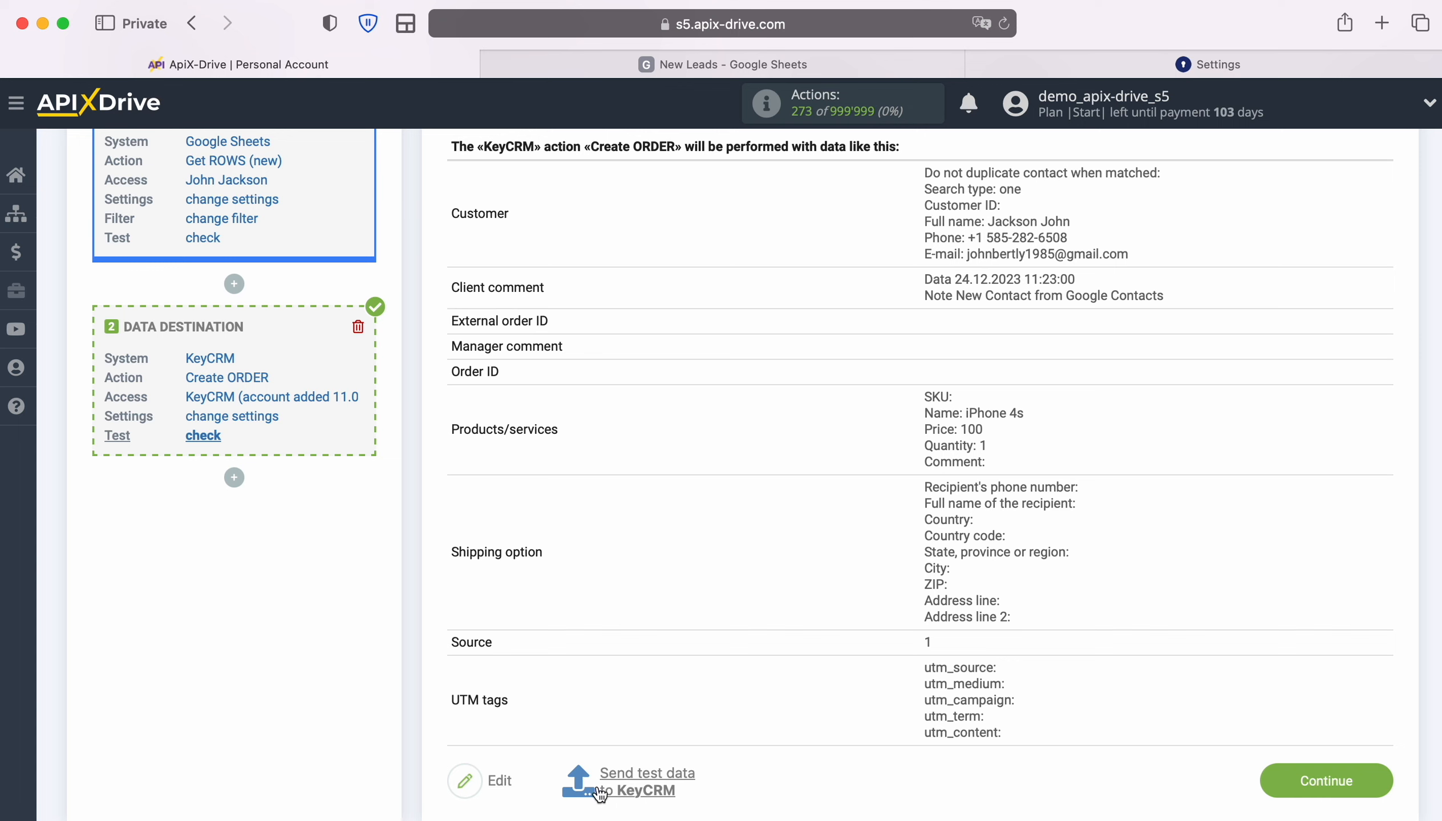
{"action": "left_click", "coordinate": [646, 775]}
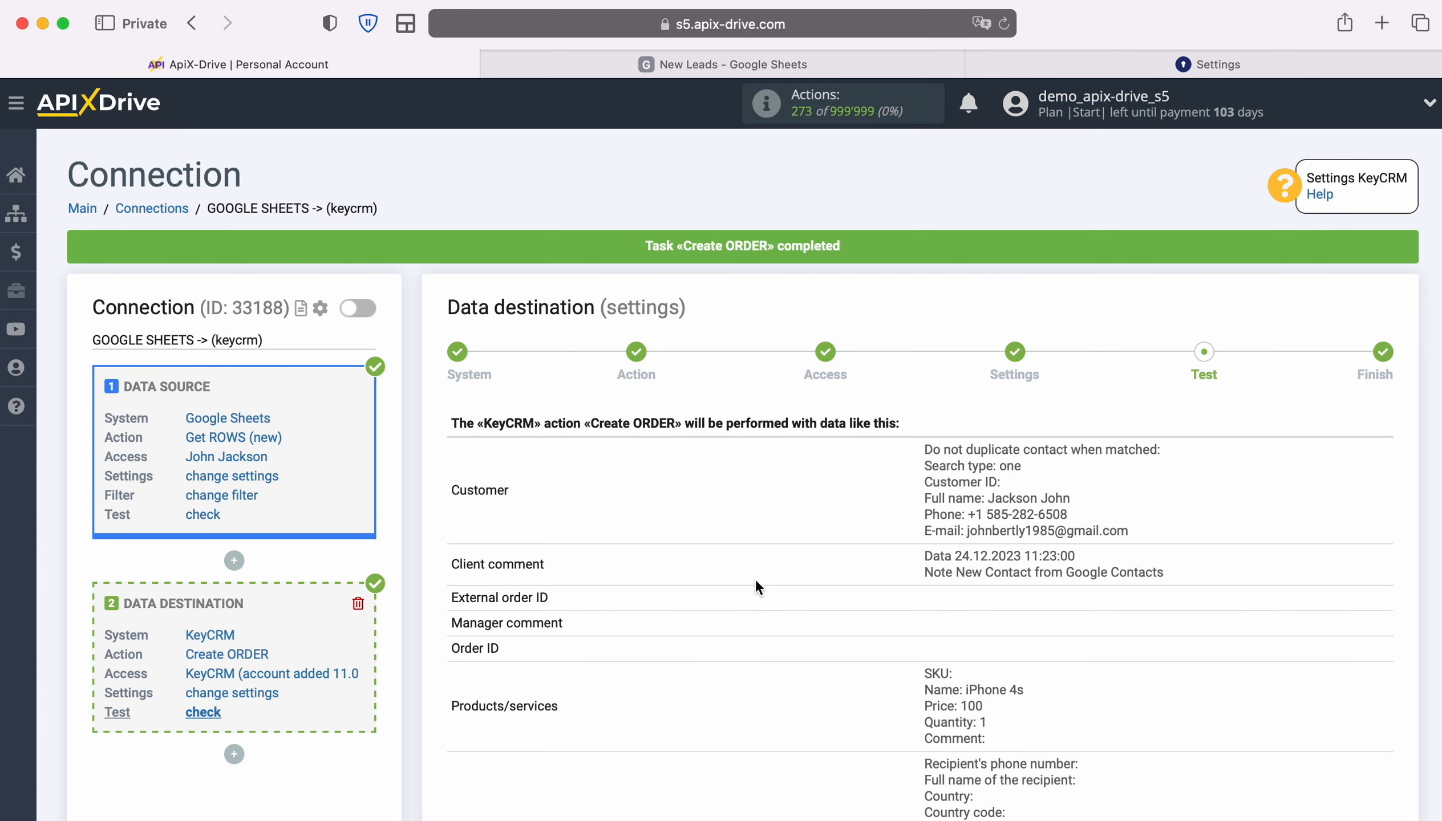
{"action": "left_click", "coordinate": [1015, 64]}
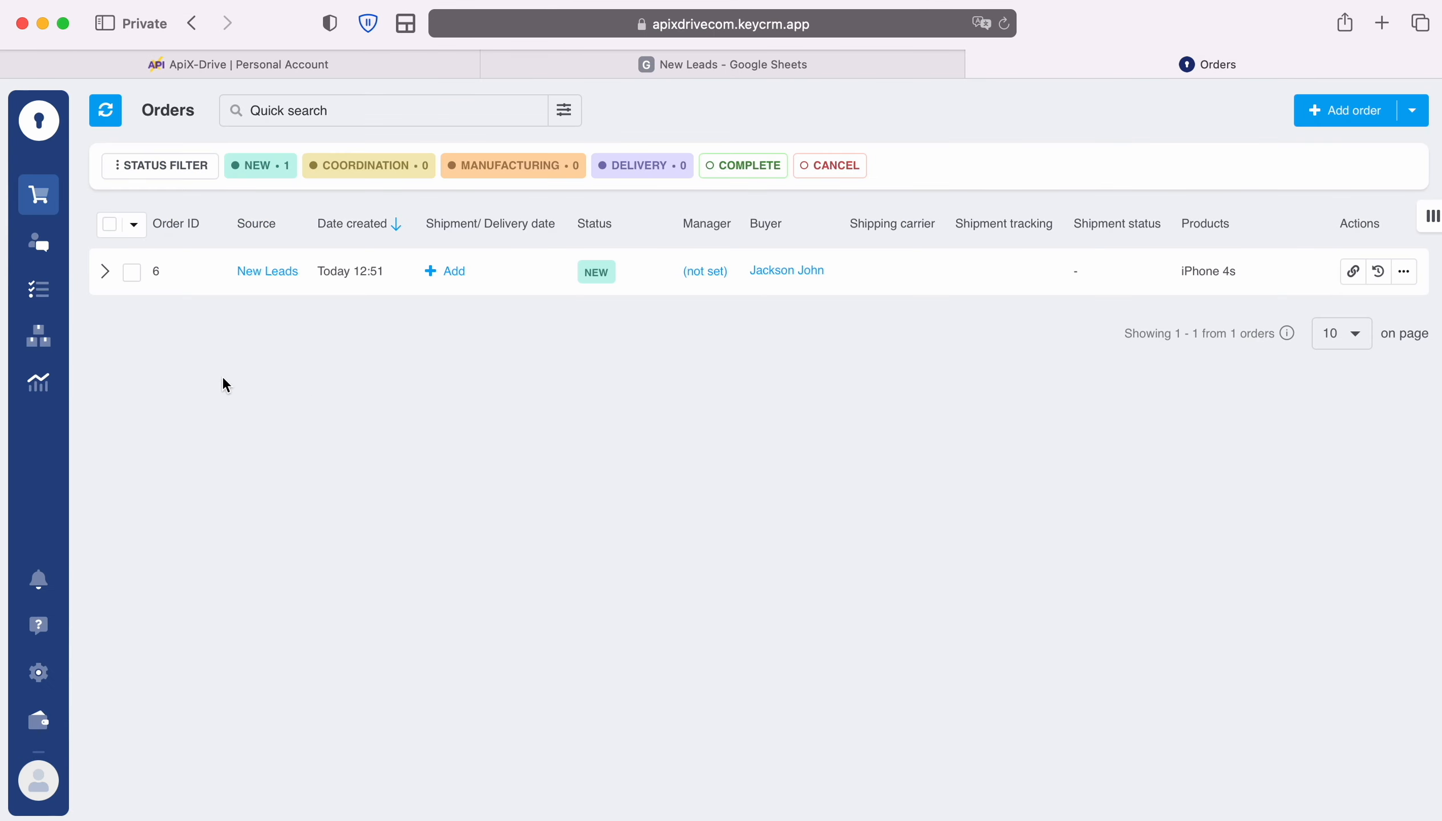
{"action": "left_click", "coordinate": [107, 277]}
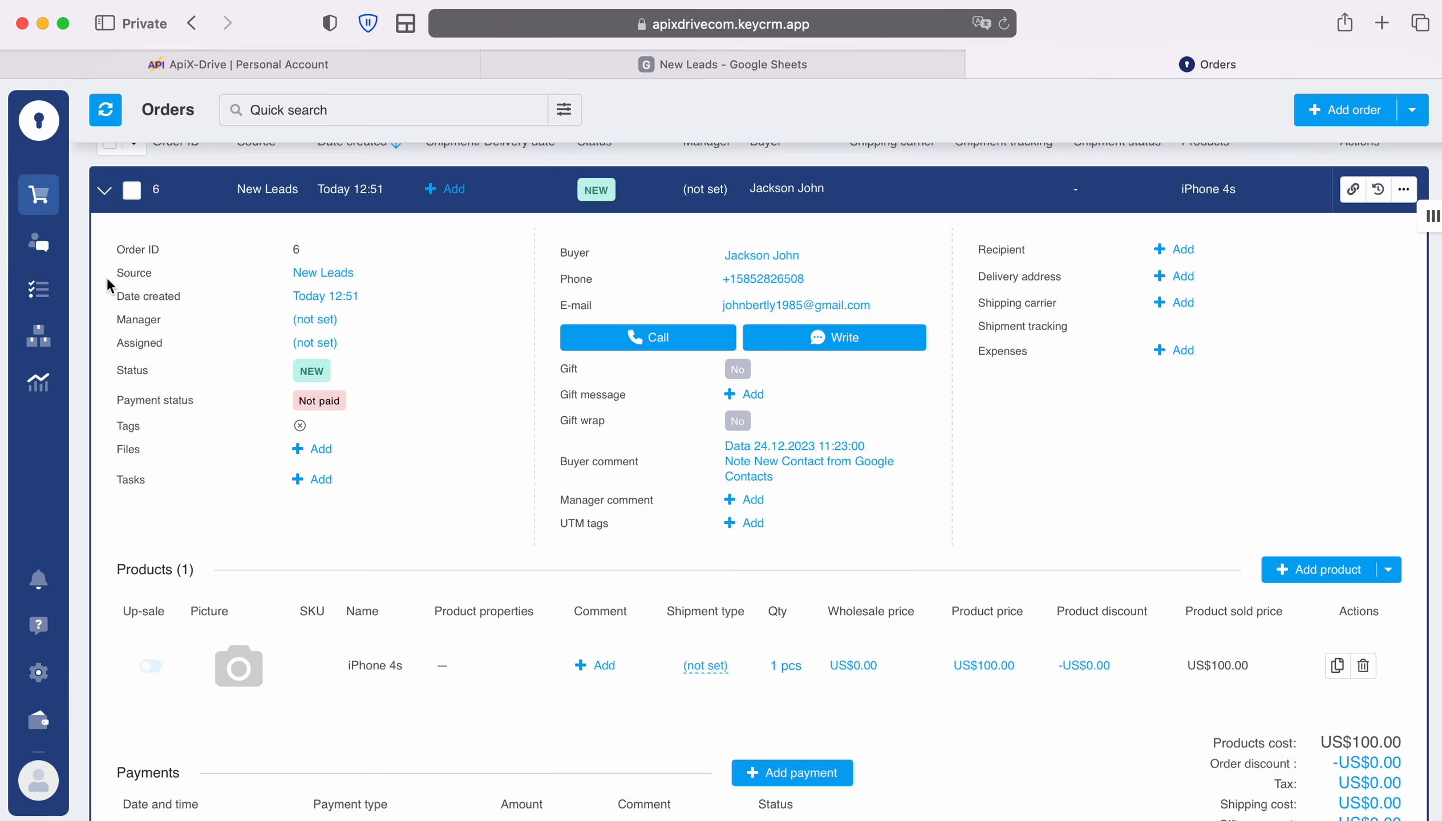
Return to ApiX-Drive, finish the data destination setup, and enable automatic updates for the connection.
{"action": "left_click", "coordinate": [305, 65]}
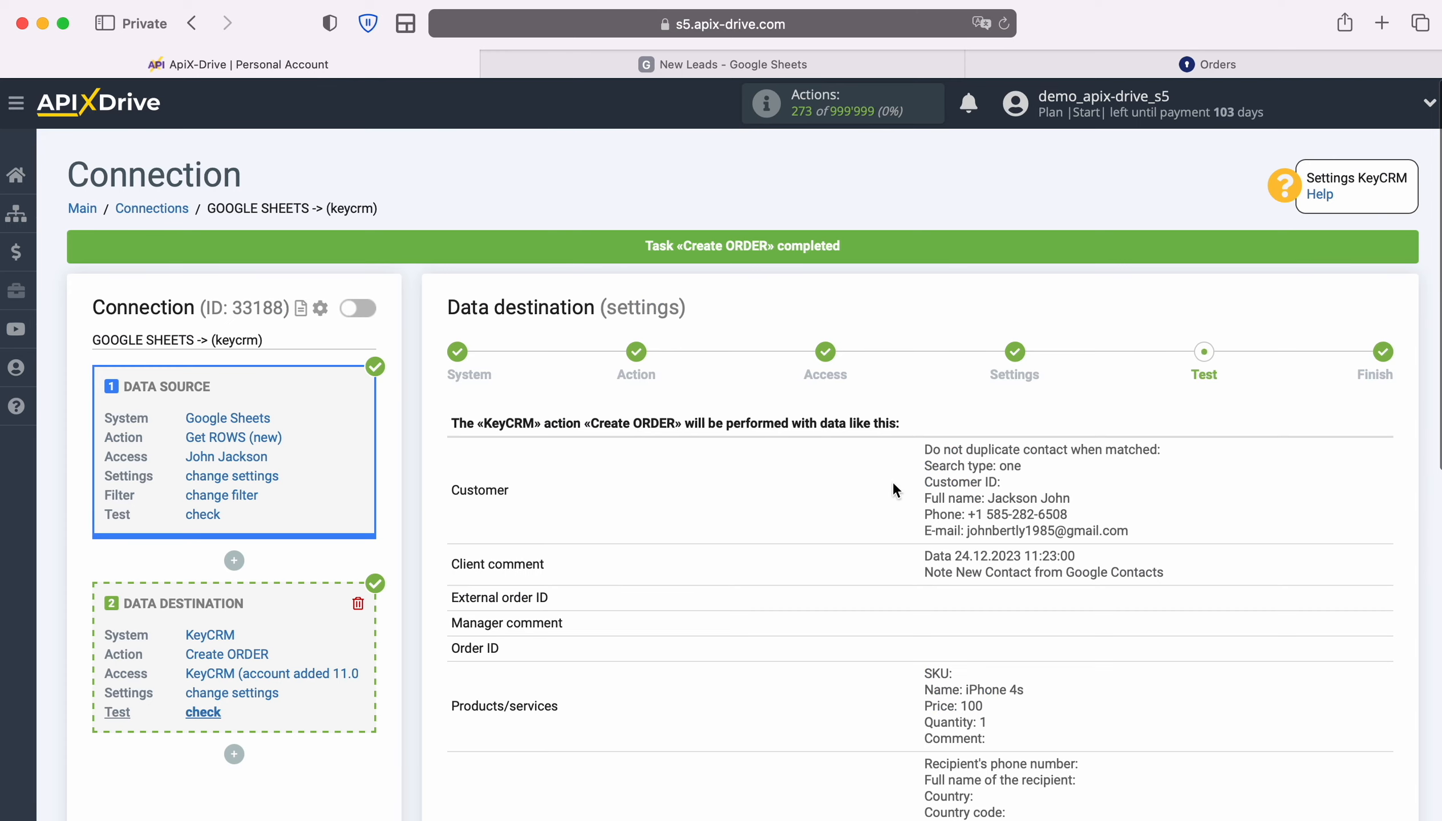
{"action": "scroll", "coordinate": [1295, 536], "scroll_direction": "down", "scroll_amount": 8}
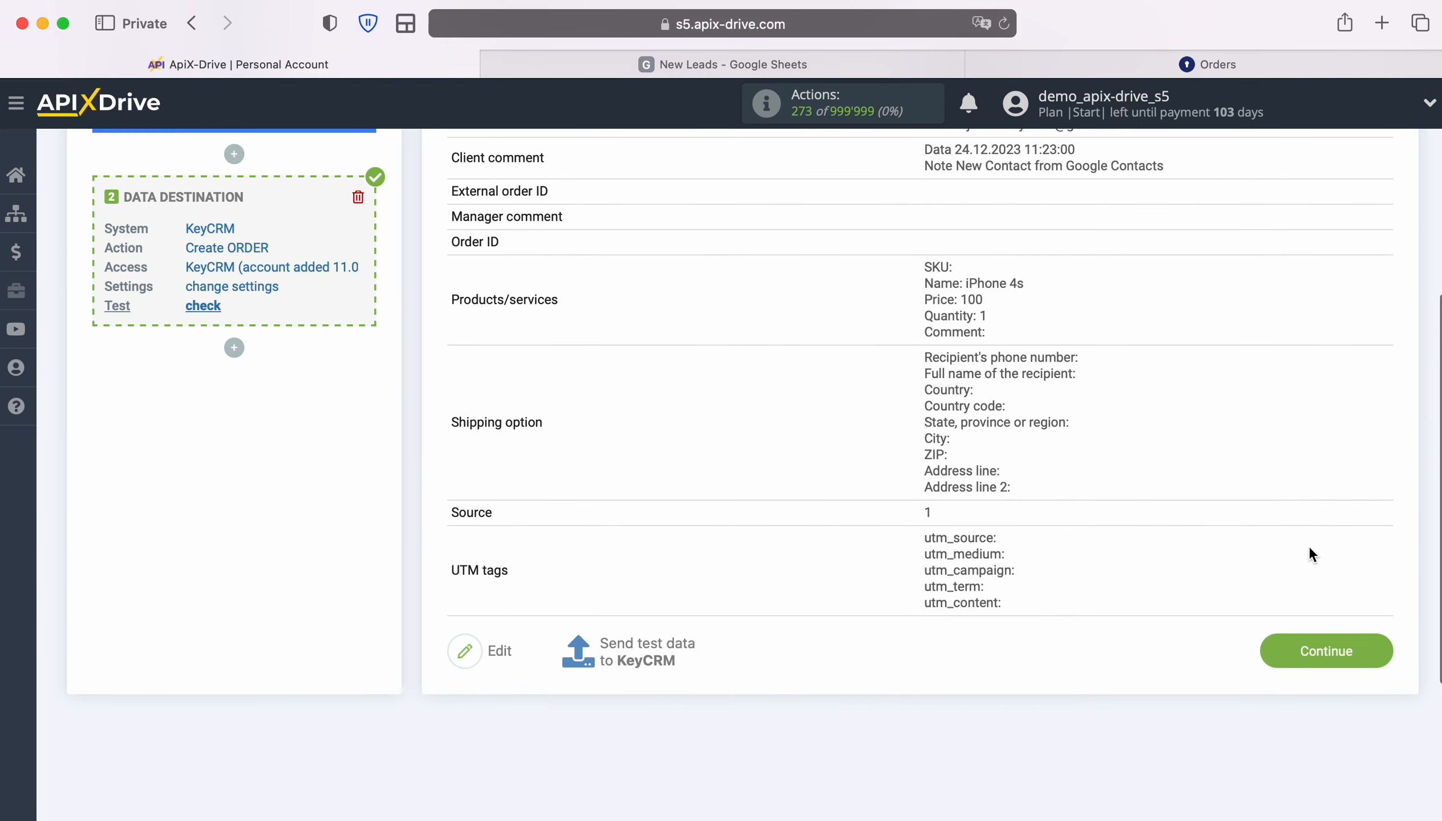
{"action": "left_click", "coordinate": [1380, 651]}
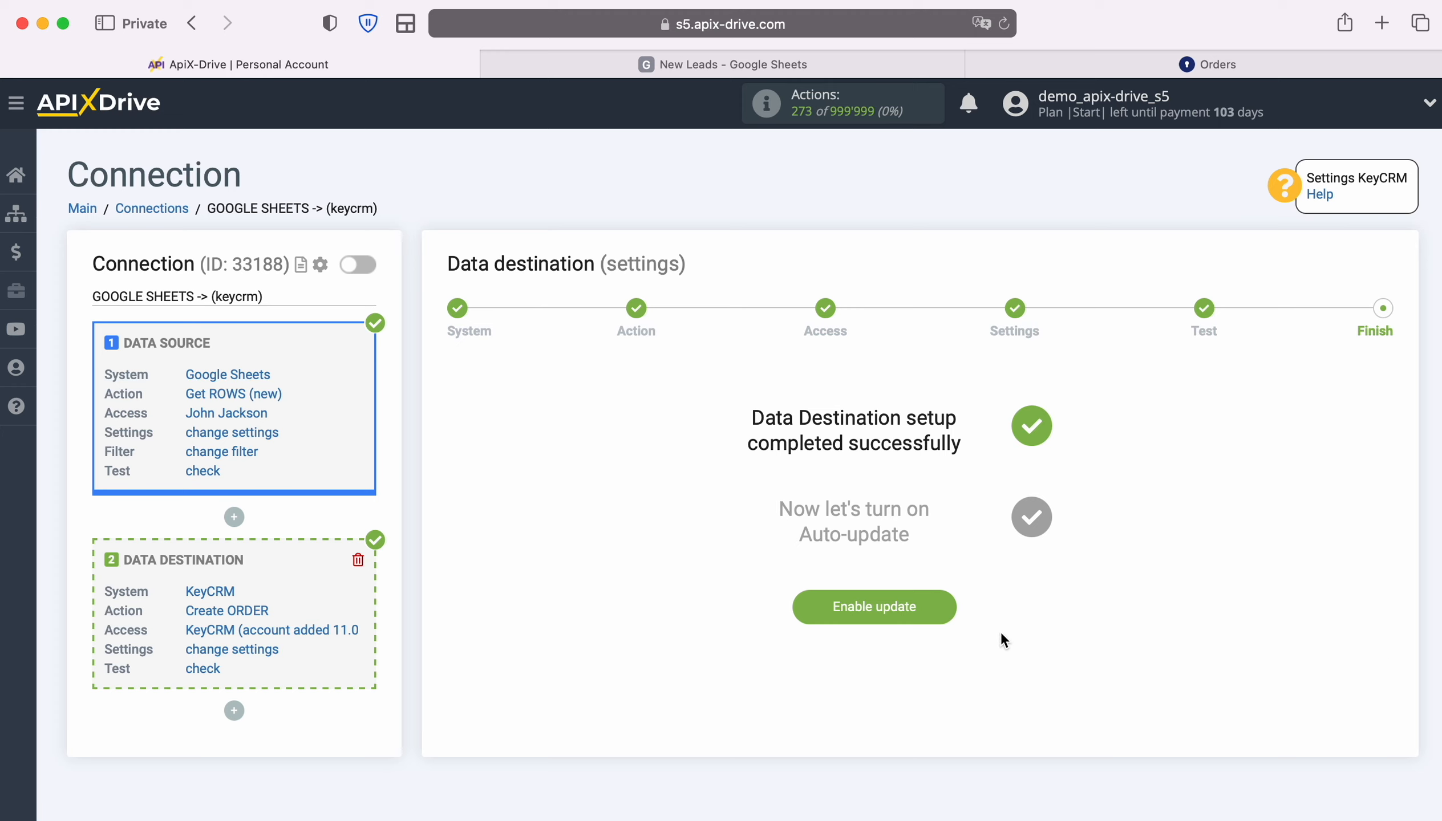
{"action": "left_click", "coordinate": [949, 605]}
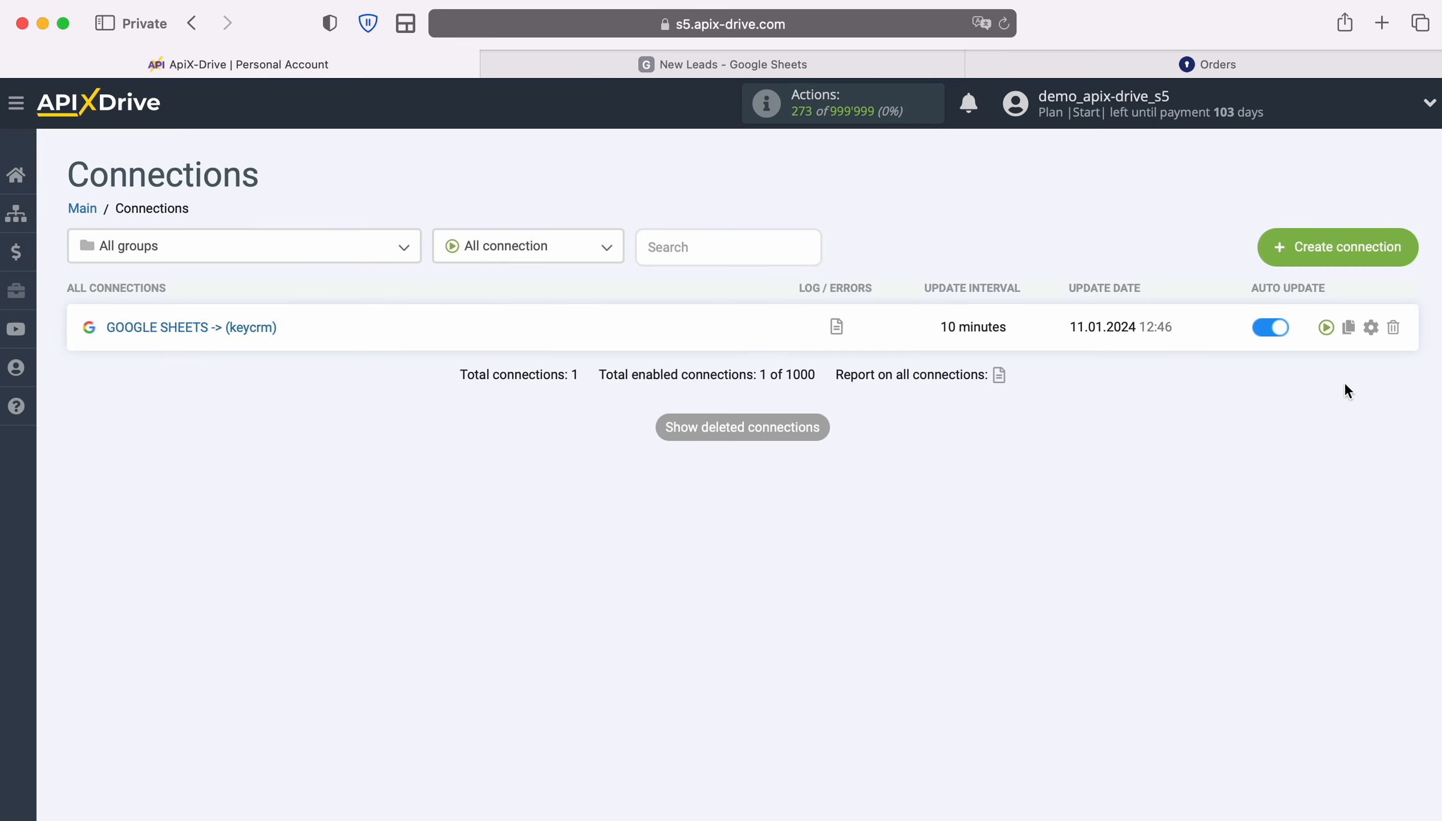
Set the update interval of the GOOGLE SHEETS -> (keycrm) connection to 5 minutes and save its setup.
{"action": "left_click", "coordinate": [1371, 328]}
{"action": "left_click", "coordinate": [828, 470]}
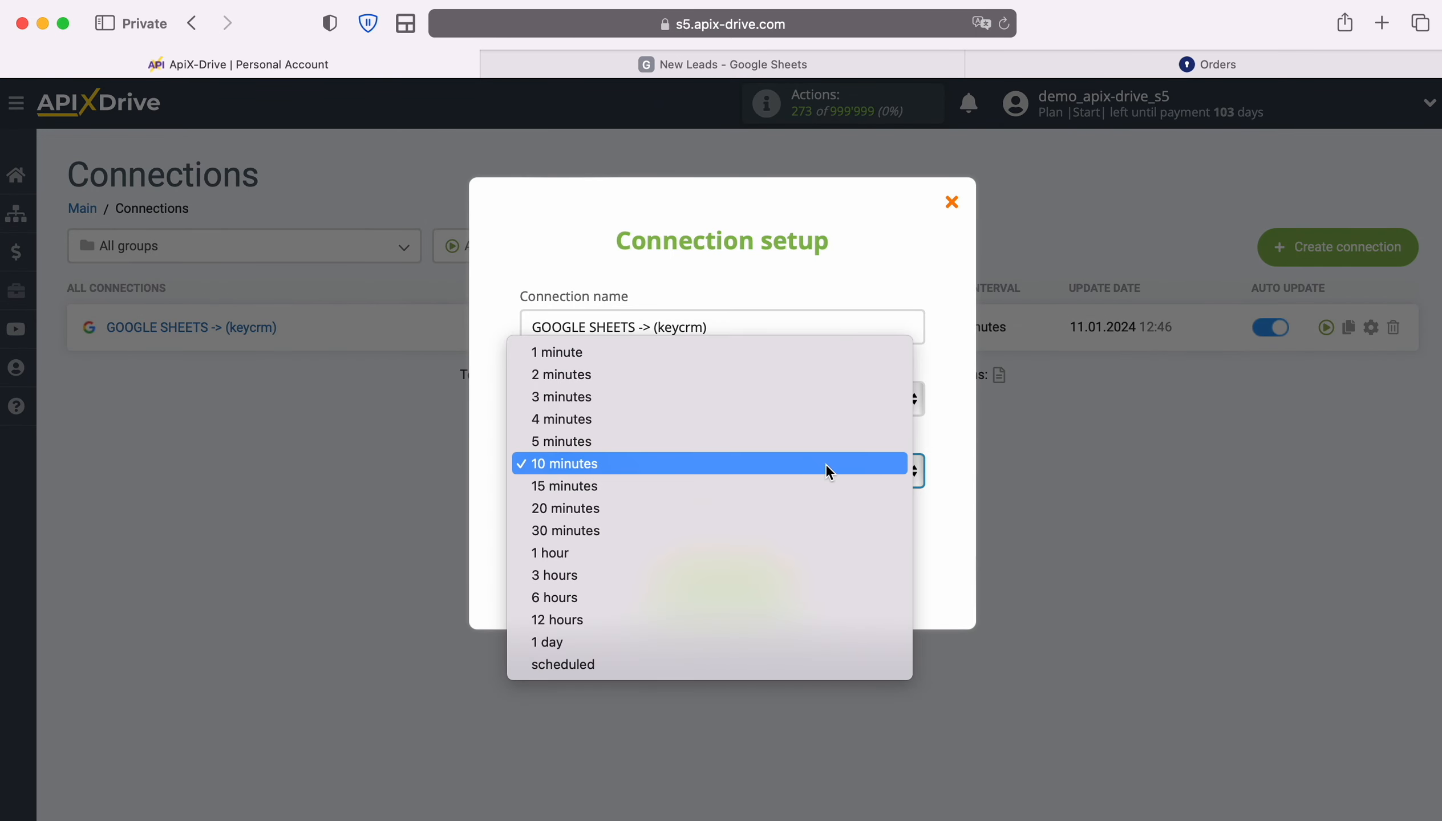
{"action": "left_click", "coordinate": [746, 442]}
{"action": "left_click", "coordinate": [795, 577]}
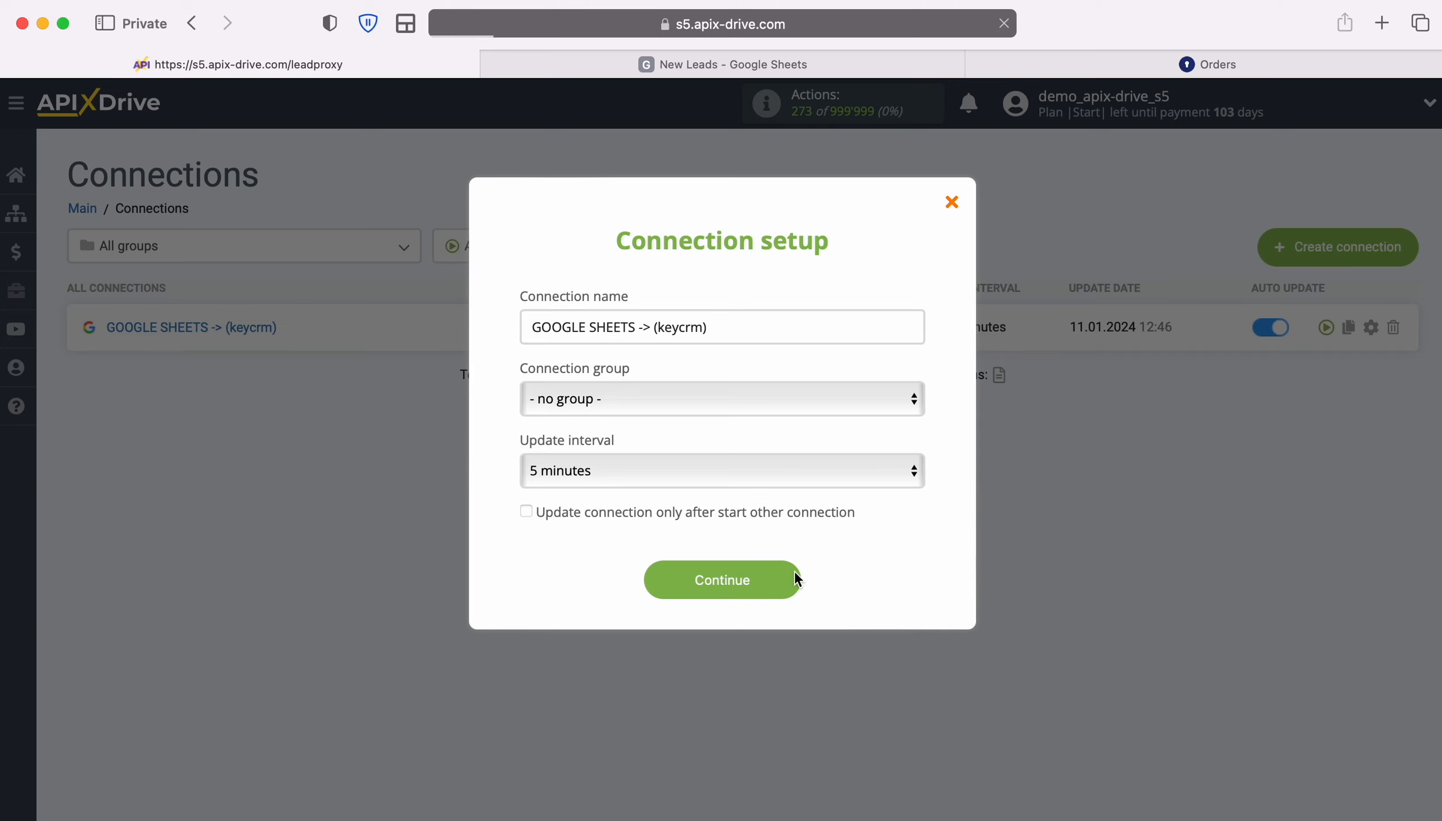